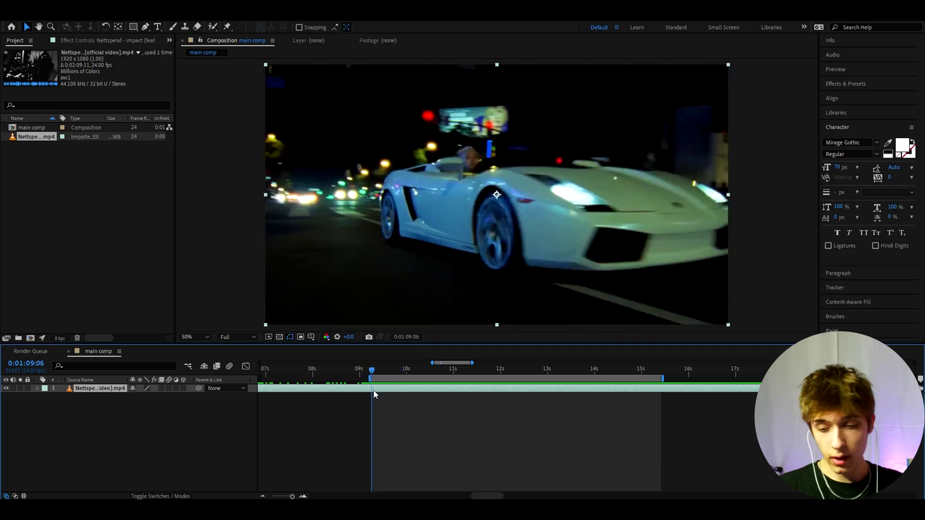
- Preview the music video clip in the main comp from 0:01:09:06
left_click_drag(372, 373, 372, 375)
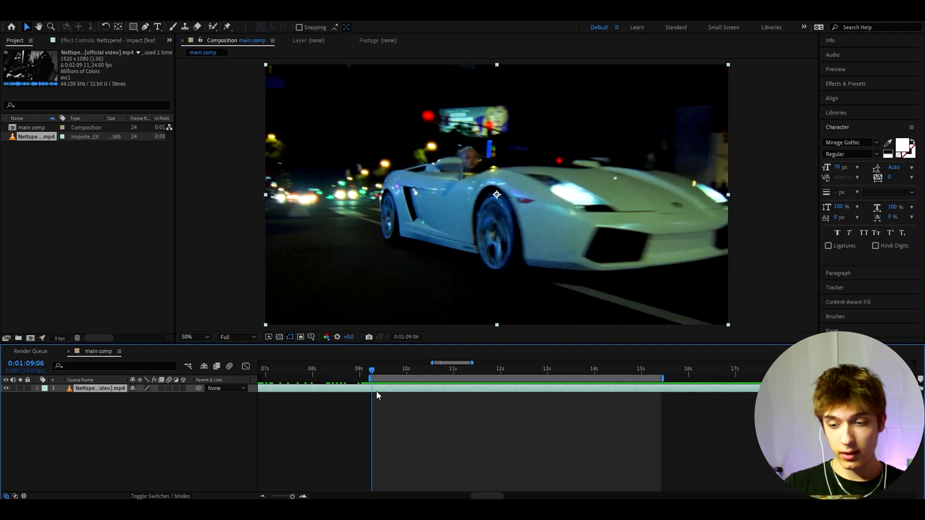
left_click(377, 422)
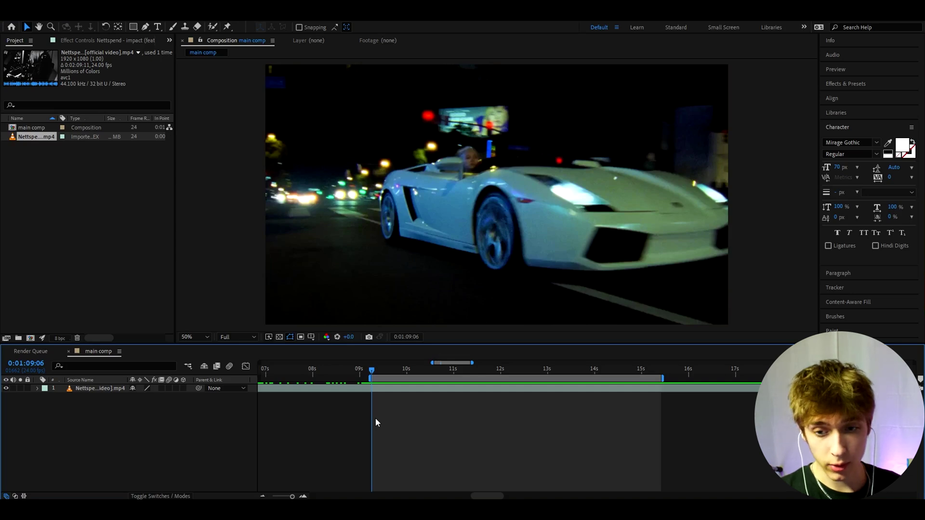
key("space")
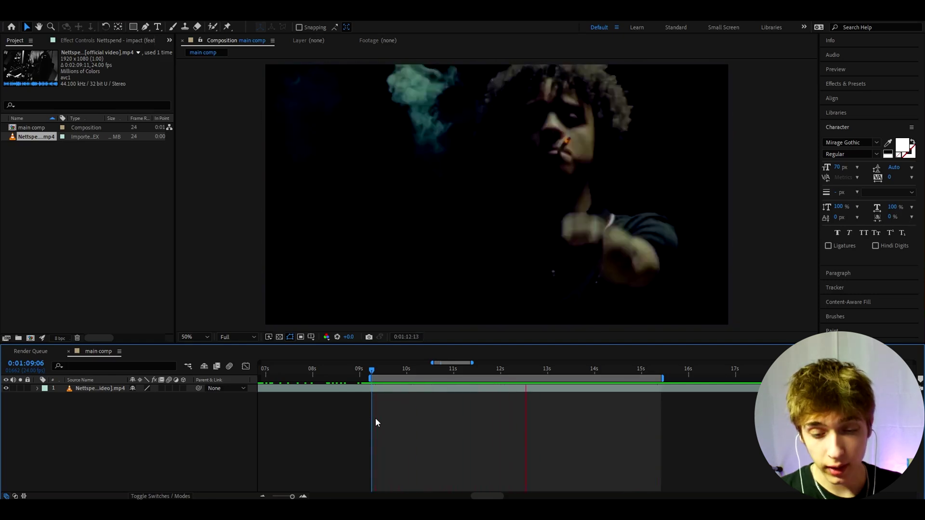
key("space")
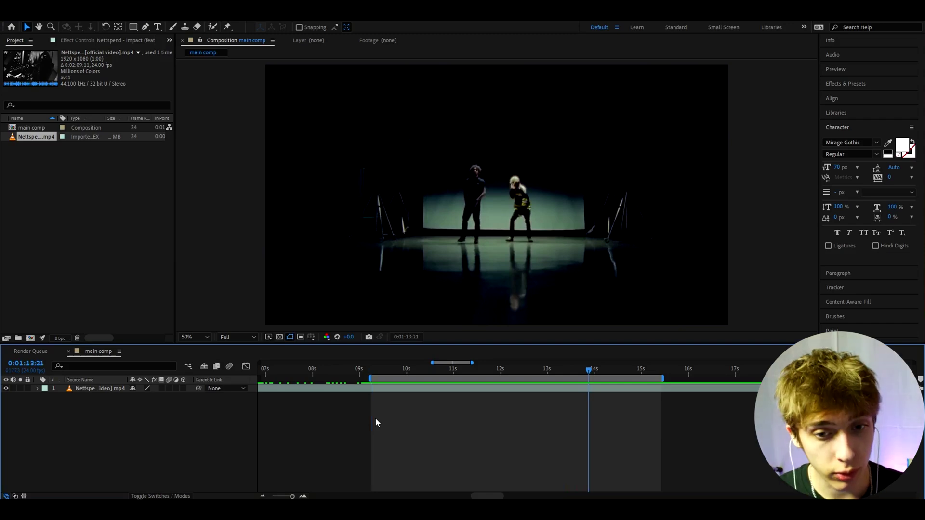
left_click(372, 372)
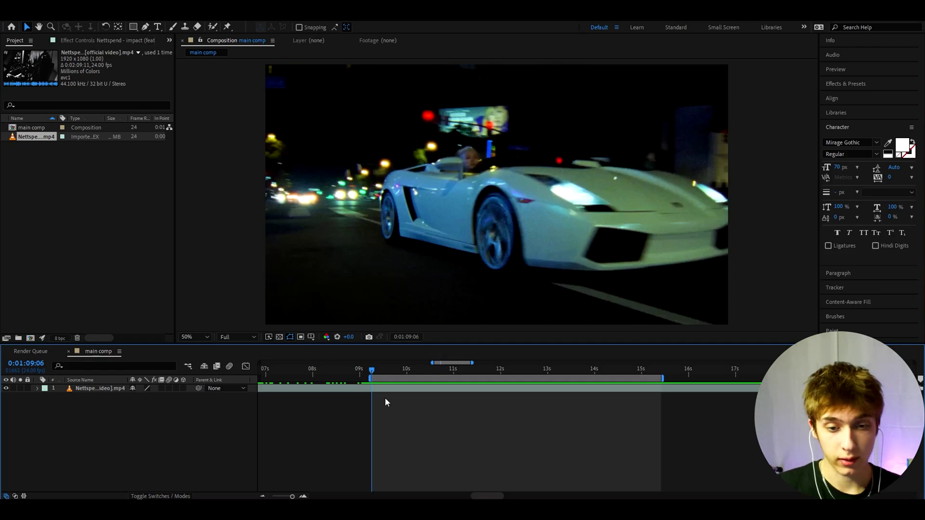
key("space")
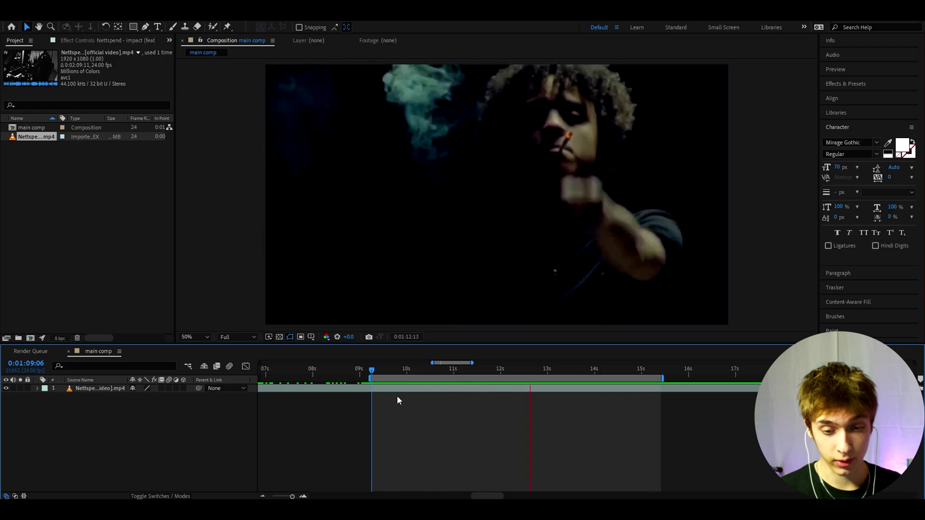
key("space")
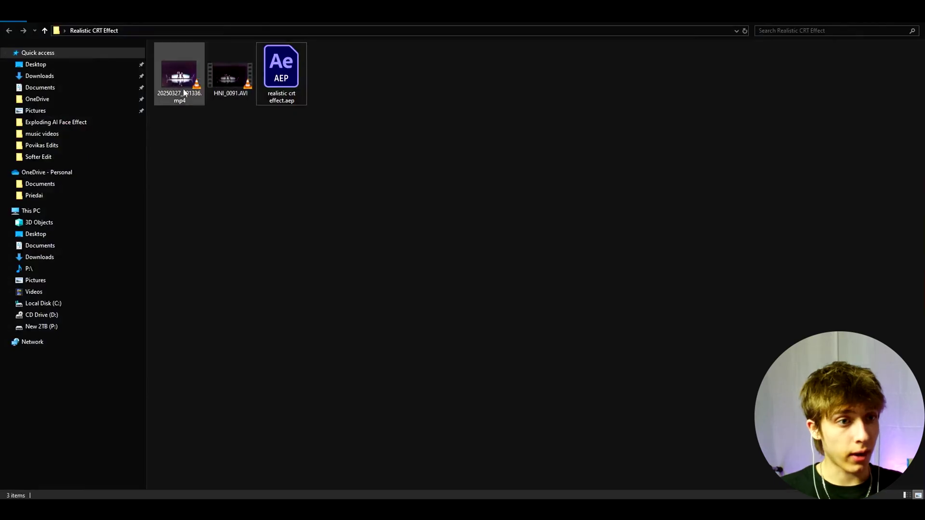
- Rename the 20250327_001336.mp4 file as "phone recording"
left_click(182, 90)
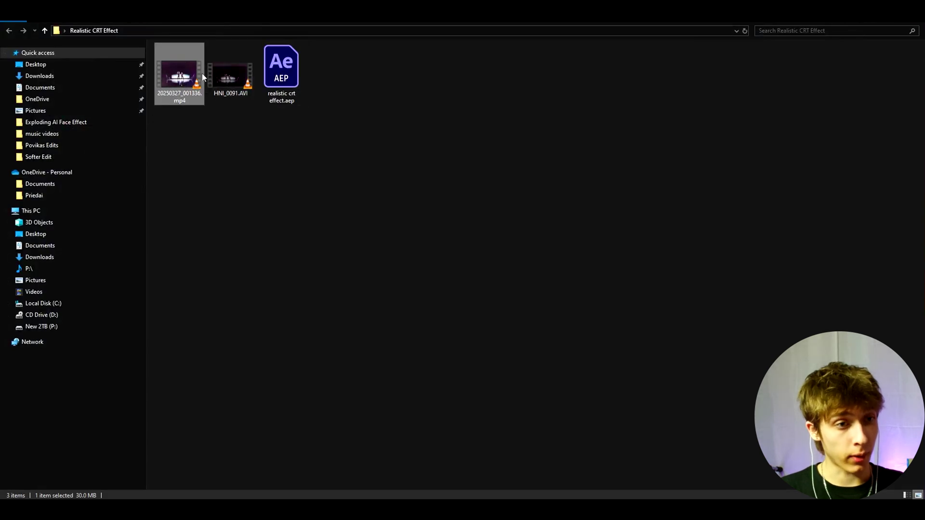
left_click(237, 78)
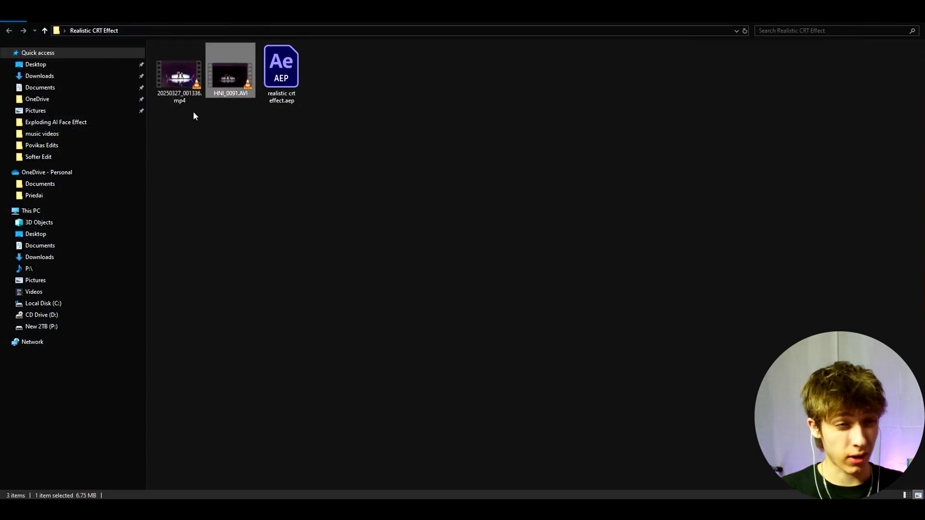
left_click(175, 95)
left_click(175, 94)
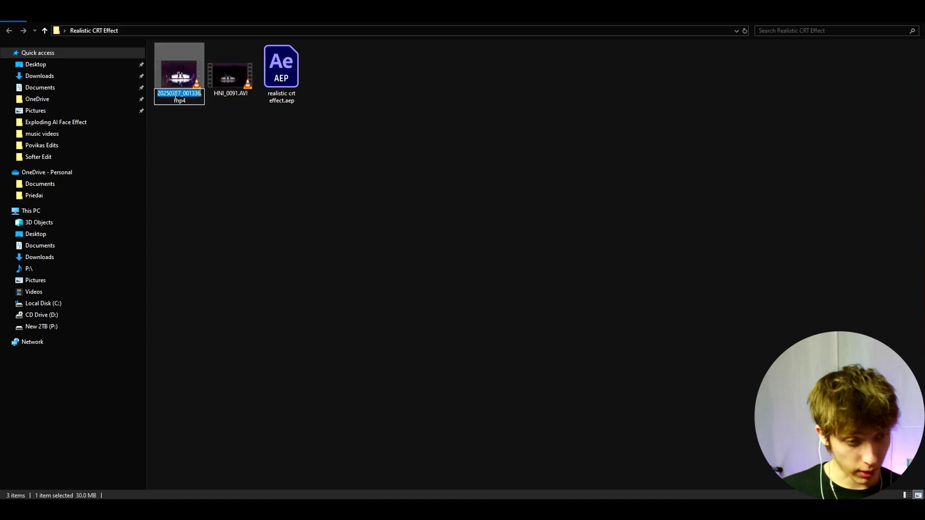
type("phone recordi")
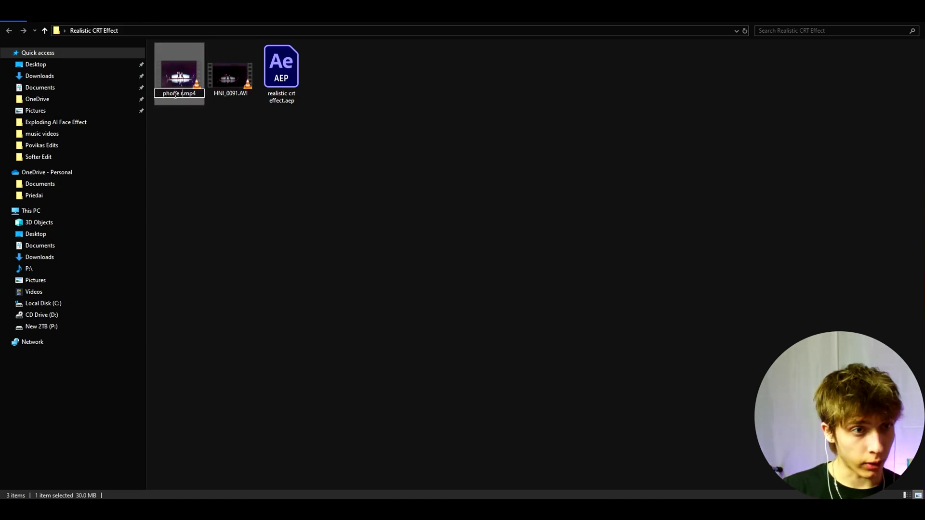
type("ng")
- Rename the HNI_0091.AVI file as "3DS recording"
left_click(223, 97)
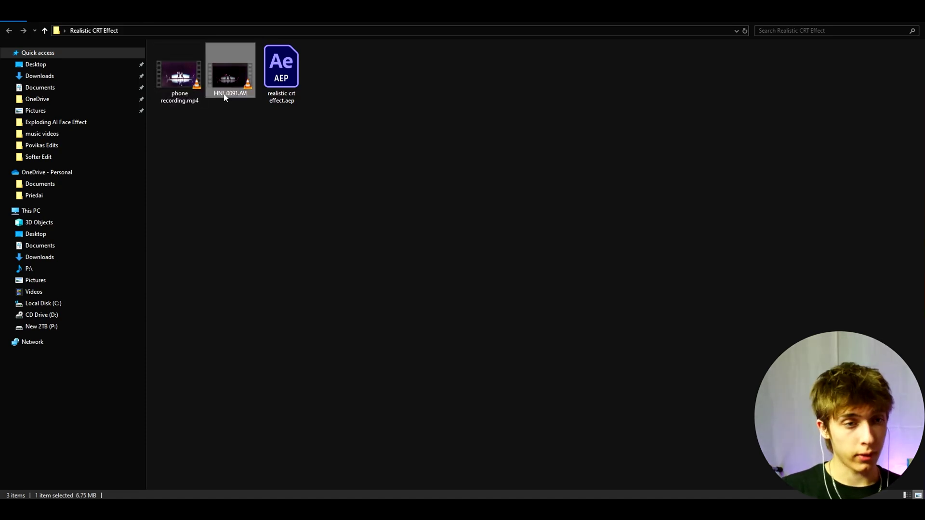
left_click(224, 96)
type("3DS recordin")
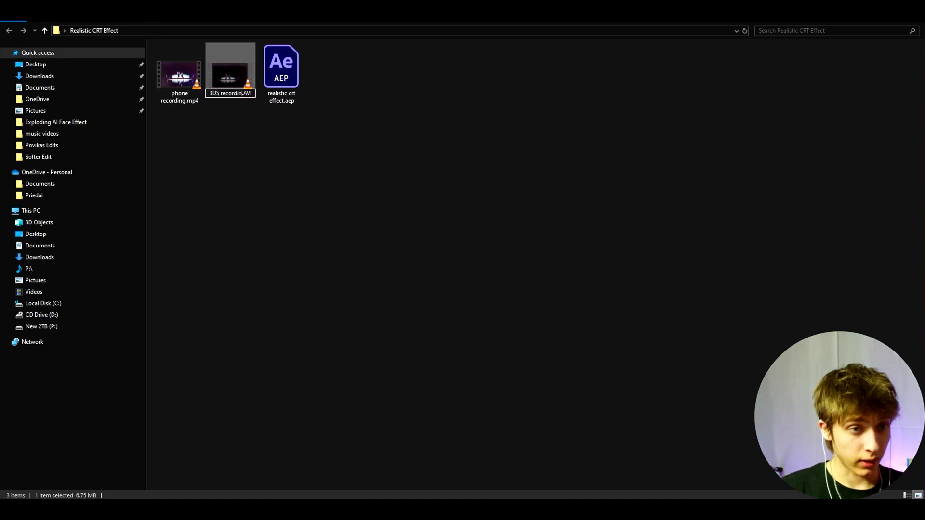
type("g")
key("Return")
- Import phone recording.mp4 from the Realistic CRT Effect folder into the main comp, above the music video layer
left_click_drag(230, 155, 180, 72)
left_click(213, 117)
left_click(173, 77)
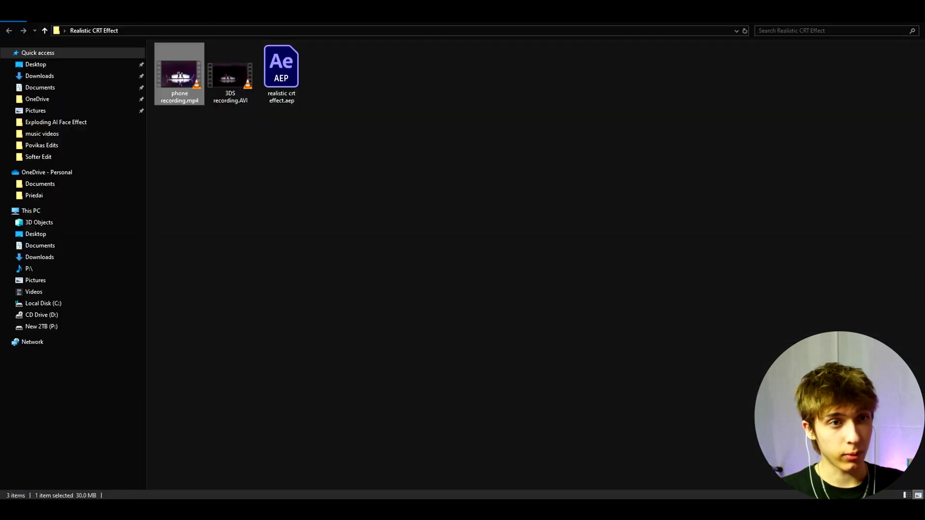
double_click(263, 24)
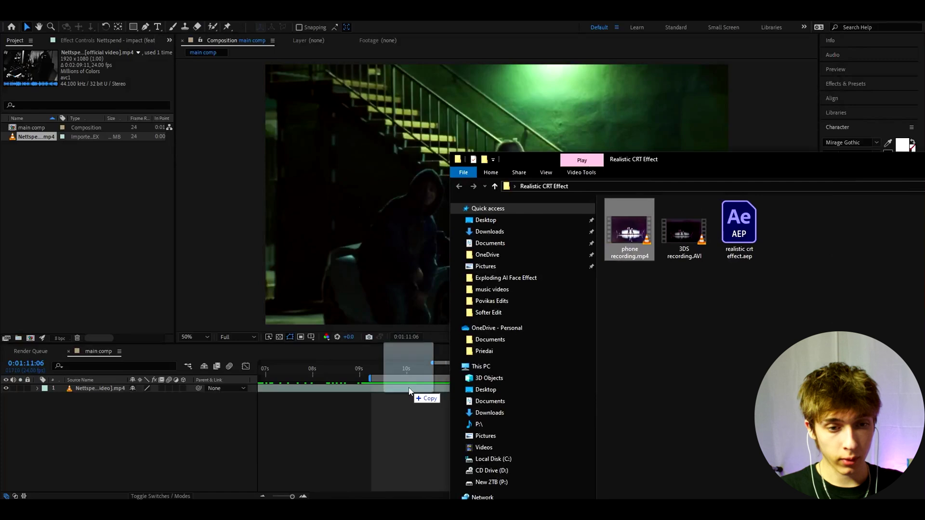
left_click(412, 392)
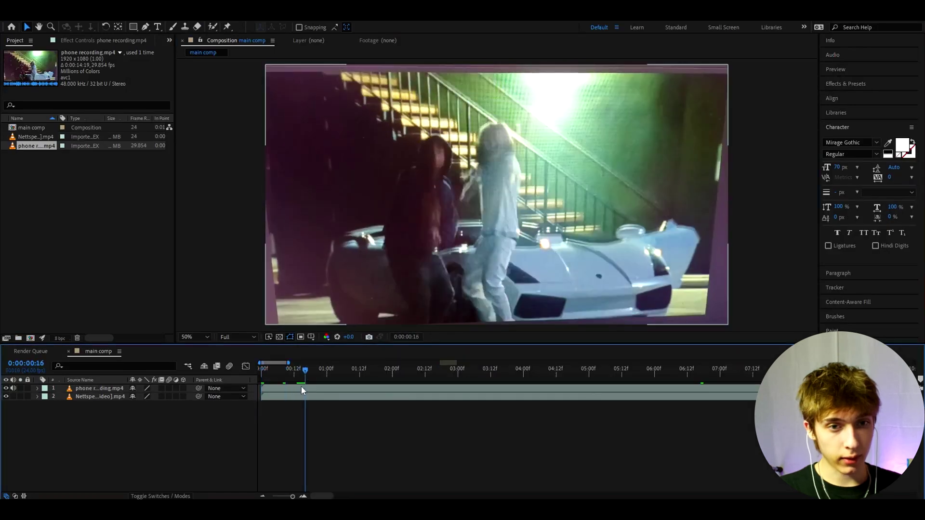
left_click(303, 388)
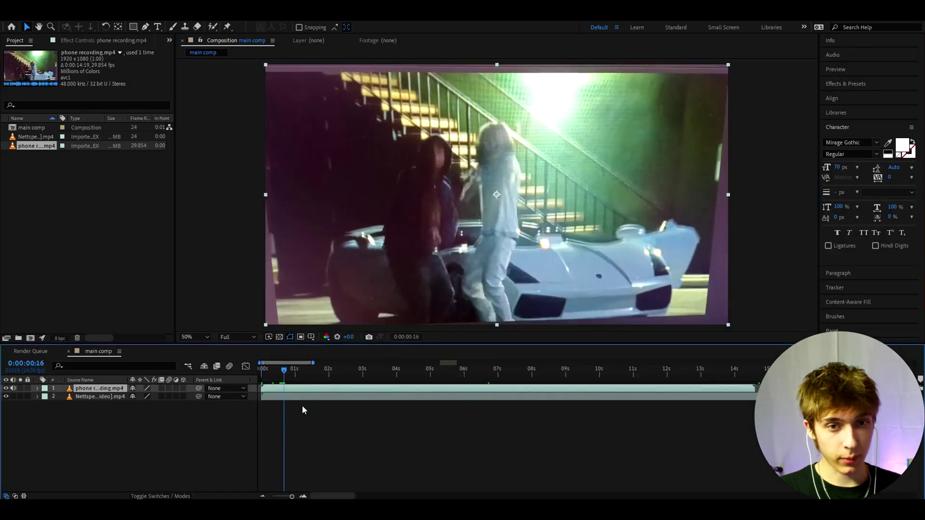
- Scale the phone recording layer to 114% and nudge it so the footage fills the composition frame
left_click_drag(291, 373, 271, 375)
key("Page_Up")
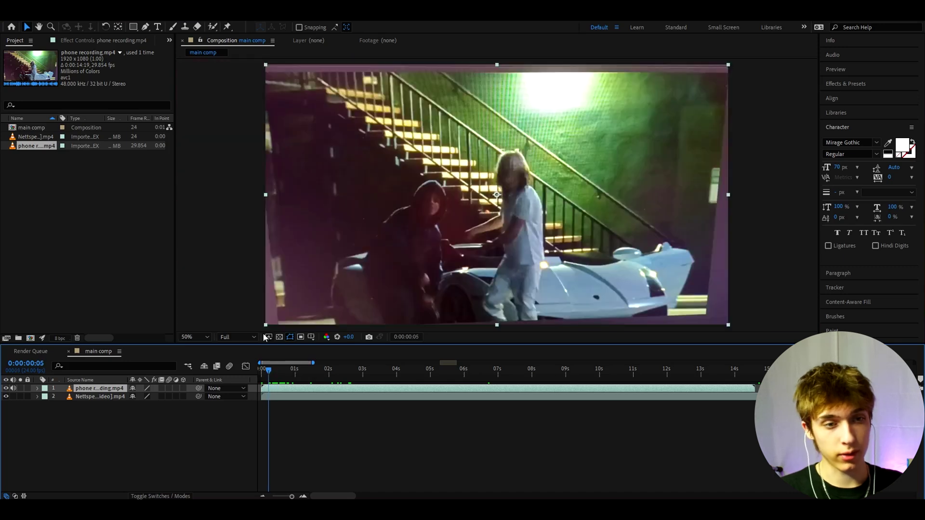
left_click_drag(278, 379, 260, 378)
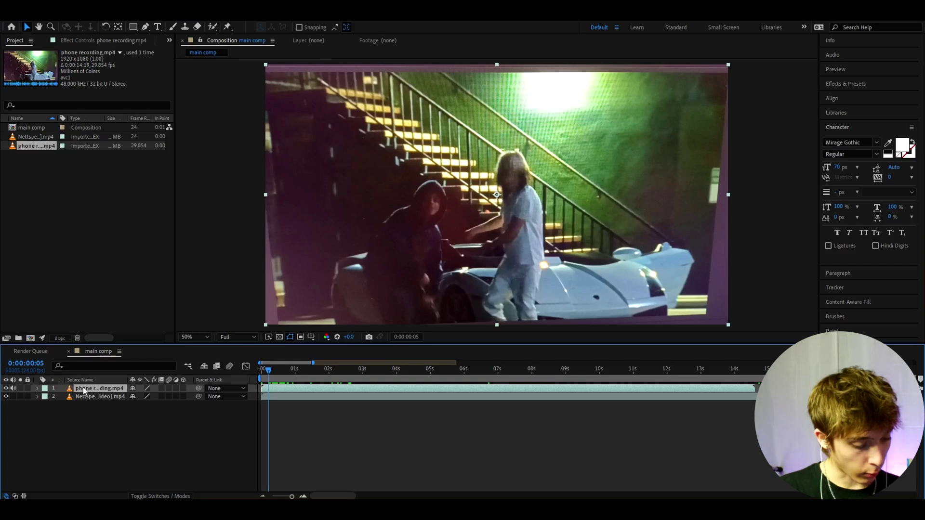
left_click_drag(362, 221, 358, 218)
key("s")
left_click_drag(144, 396, 149, 396)
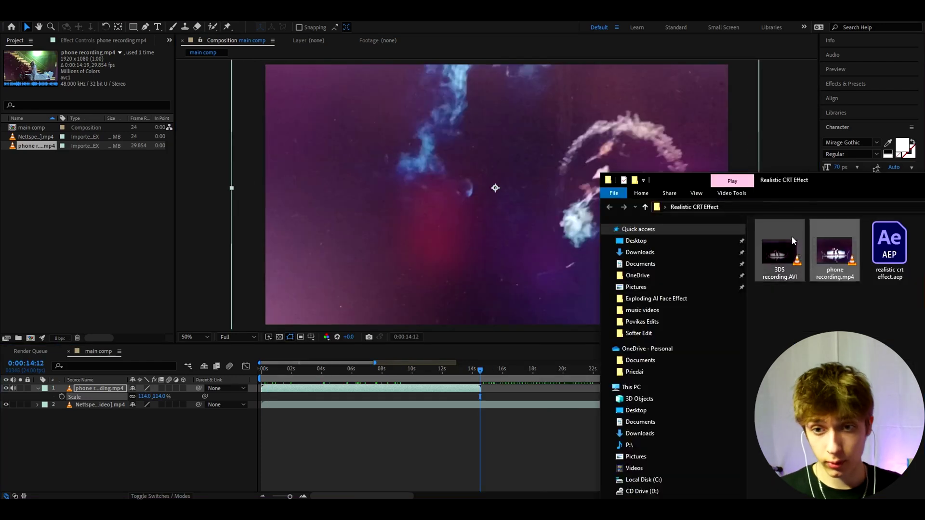
- Add 3DS recording.AVI as the top layer and start it at 0:00:14:12, near the end of the phone recording
left_click_drag(792, 237, 467, 387)
left_click_drag(544, 385, 679, 393)
scroll(502, 410, "up", 3)
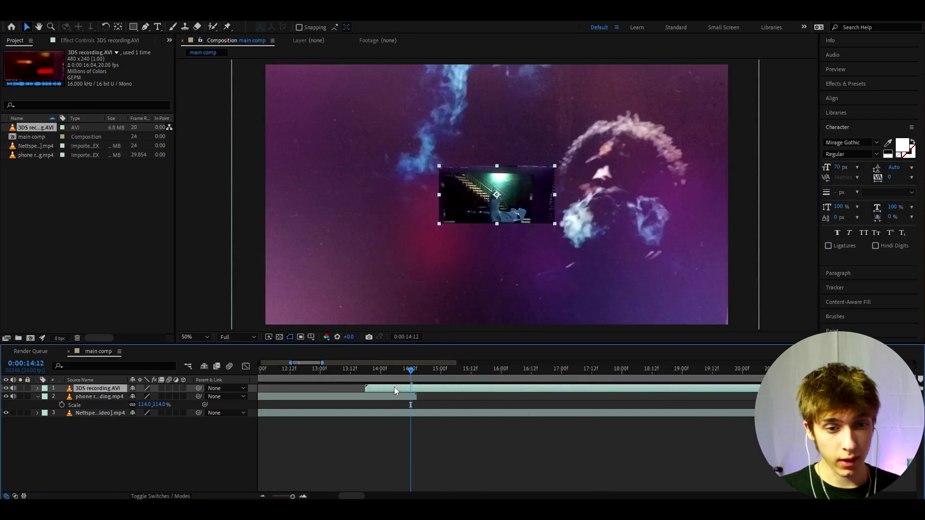
left_click_drag(396, 389, 439, 389)
- Scale the 3DS recording layer to 606% and shift it so the filmed screen fills the composition frame
key("s")
left_click_drag(150, 396, 360, 402)
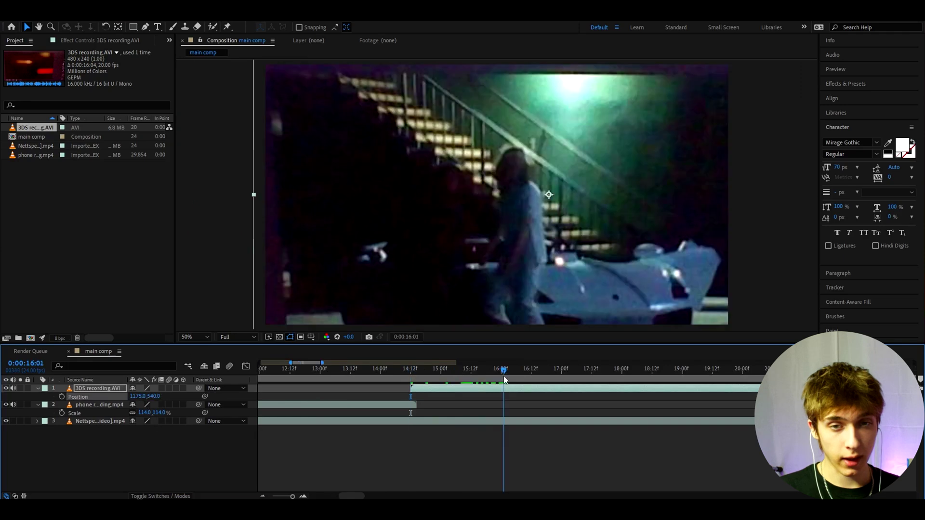
left_click_drag(504, 379, 449, 383)
mouse_move(134, 397)
left_mouse_down()
mouse_move(144, 396)
mouse_move(132, 397)
left_mouse_up()
key("s")
left_click_drag(149, 397, 195, 396)
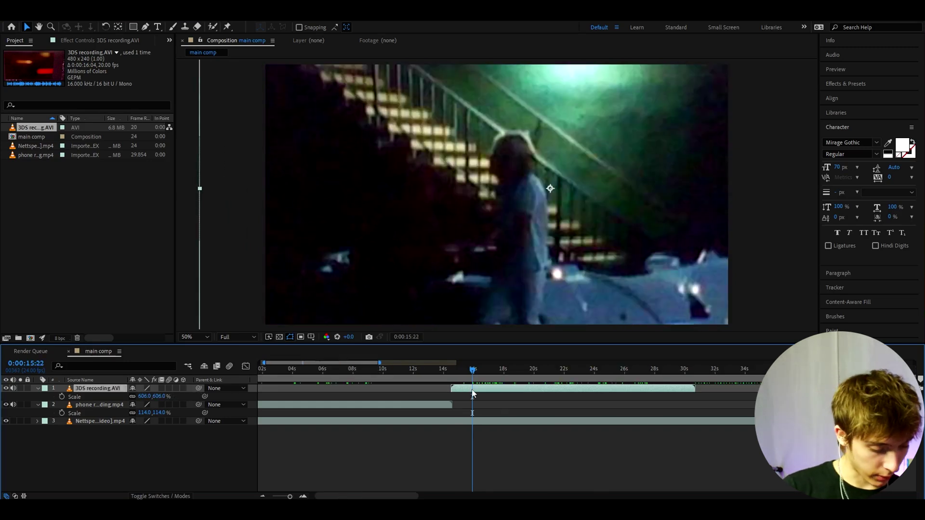
- Create an adjustment layer trimmed to the 3DS recording's duration and apply the Grid effect to it
key("ctrl+alt+y")
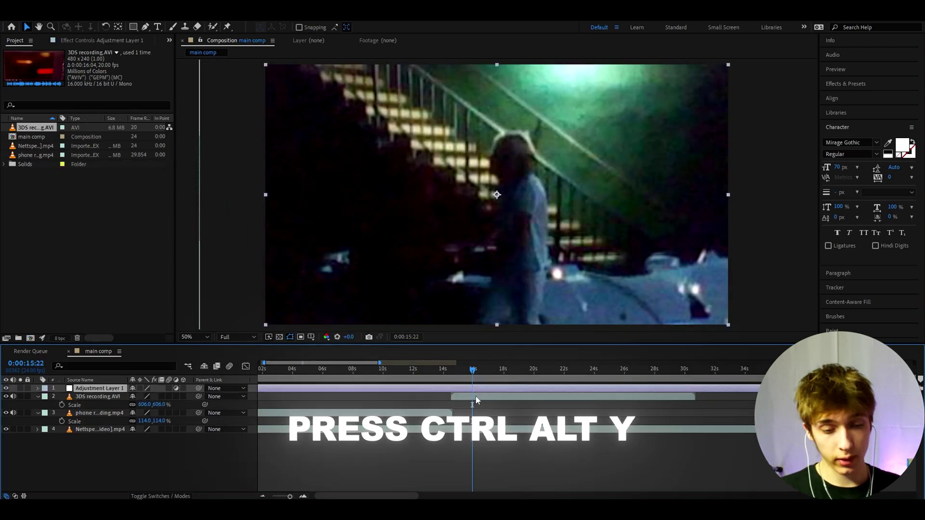
key("ctrl+shift+d")
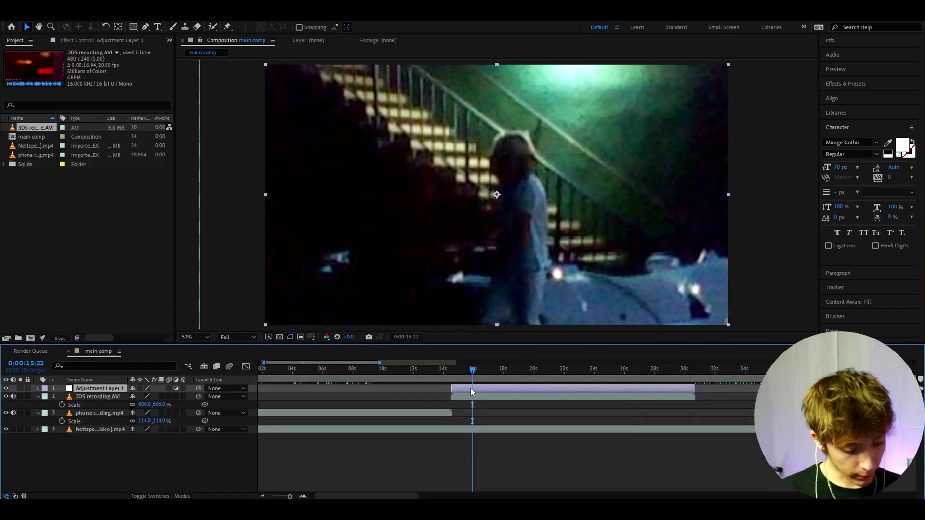
key("ctrl+space")
type("grid")
key("Return")
- Size the grid by Width & Height Sliders, with width 3, height 4 and border 1
left_click(114, 78)
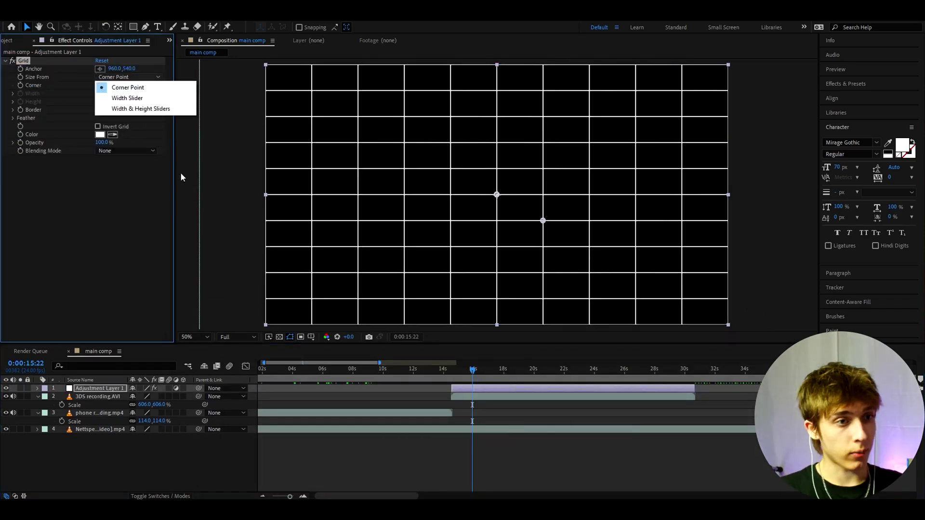
left_click(127, 109)
left_click(99, 94)
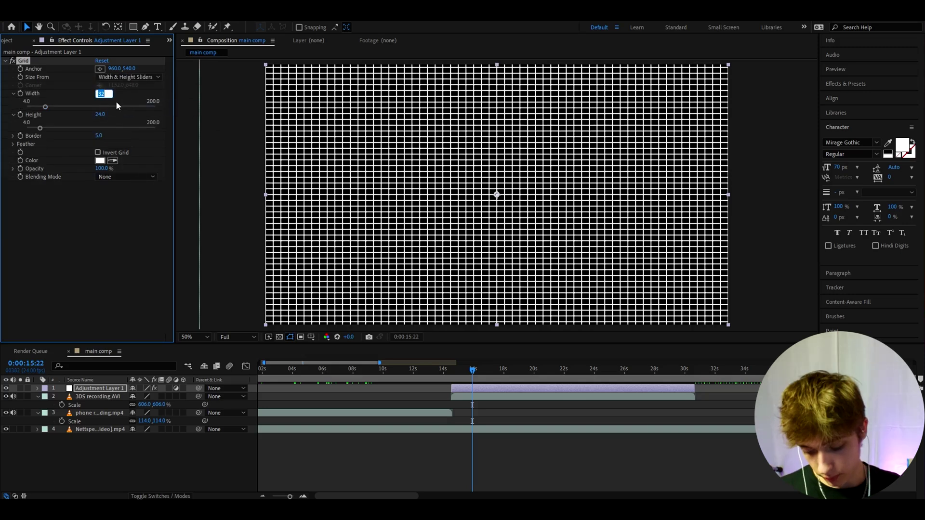
type("3")
key("Tab")
type("4")
key("Return")
left_click(99, 135)
type("1")
key("Return")
- Set the grid's color to black and its blending mode to Hard Light
left_click(100, 160)
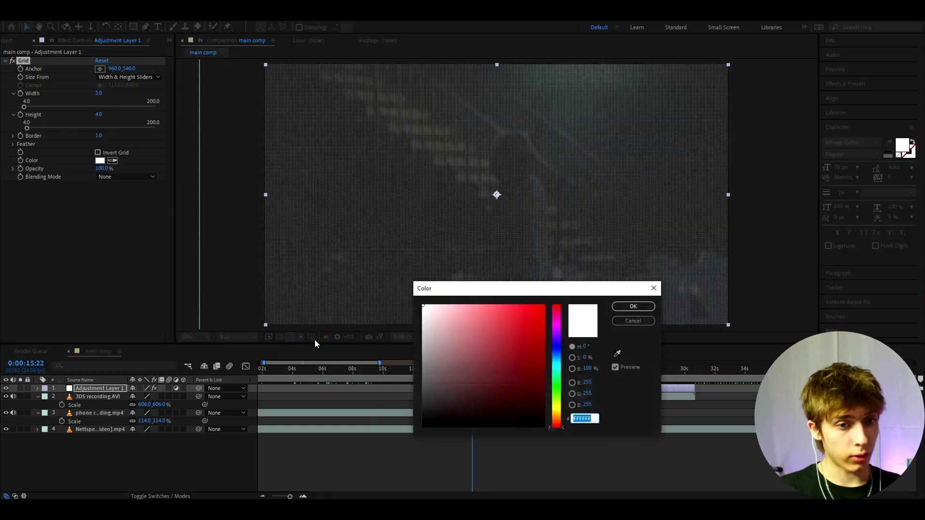
left_click(633, 306)
left_click(126, 176)
left_click(121, 275)
- Apply the S_Flicker effect to the adjustment layer and set its amplitude to 1.39
left_click(478, 389)
key("ctrl+space")
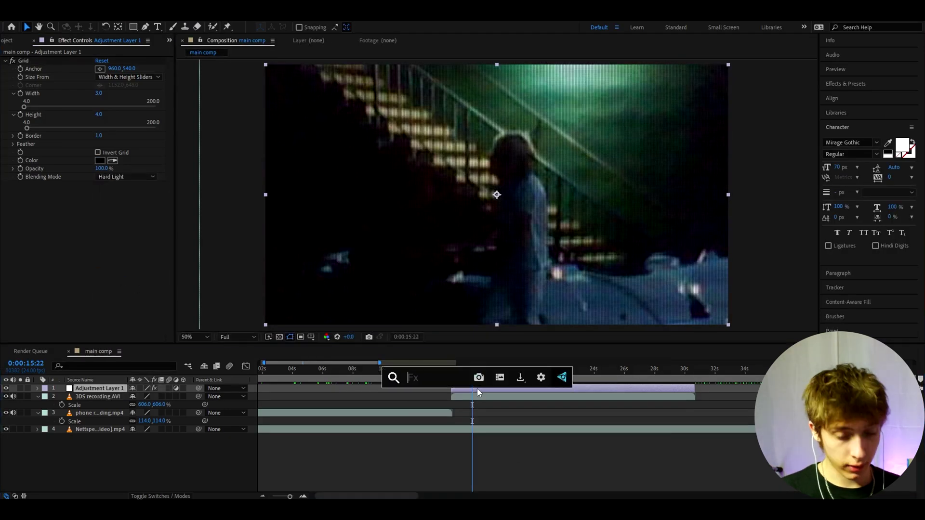
type("s_flicke")
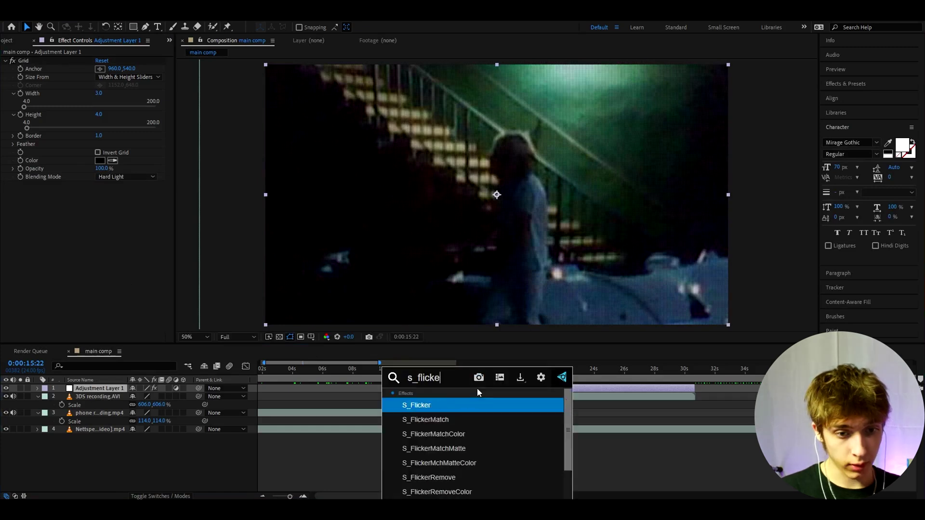
key("Return")
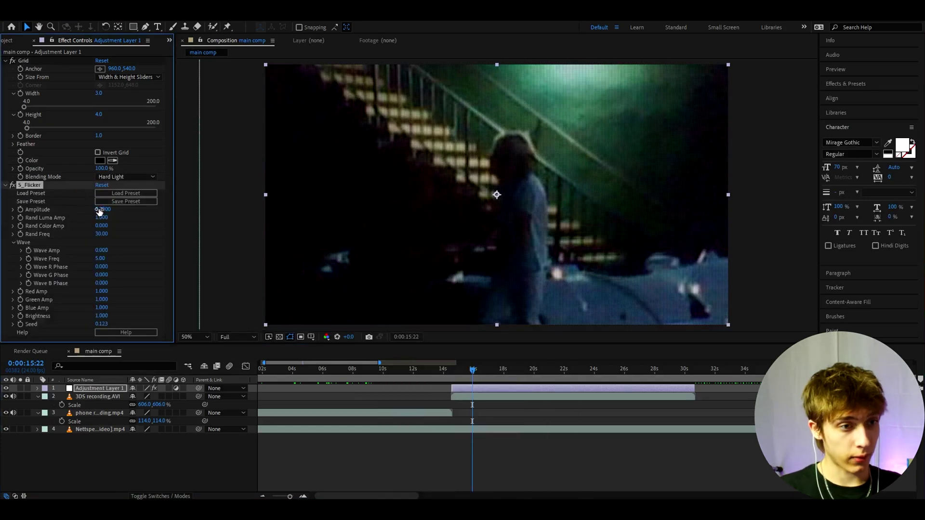
left_click_drag(121, 213, 124, 213)
- Apply CC Lens to the adjustment layer with size 387 and convergence -200
key("ctrl+space")
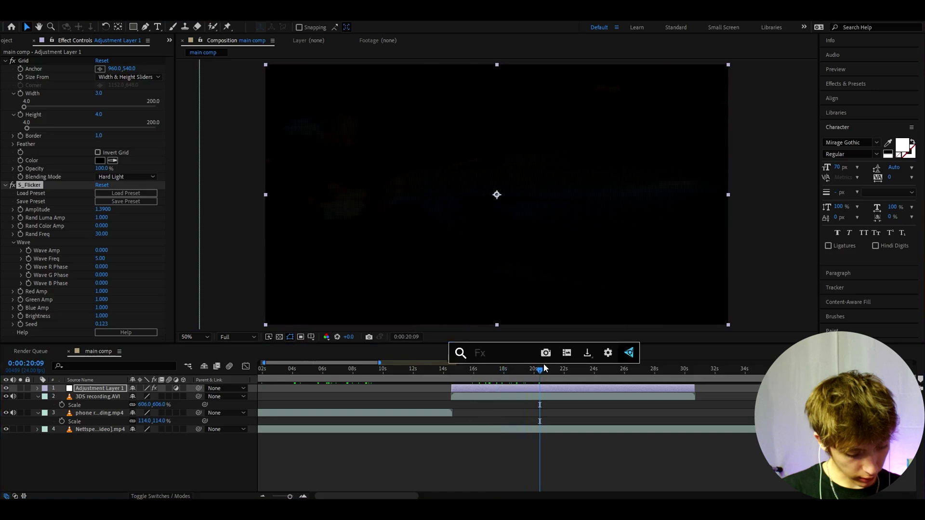
type("cc lens")
key("Return")
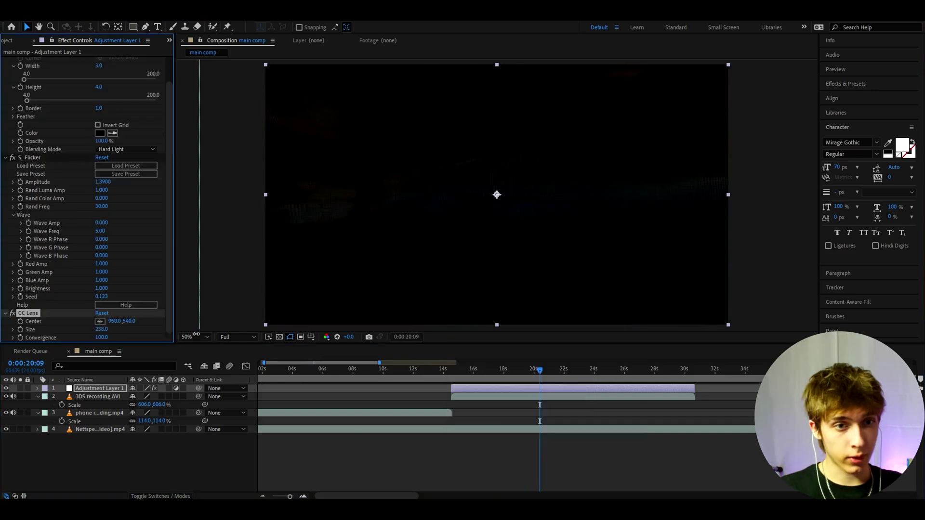
left_click_drag(249, 337, 270, 336)
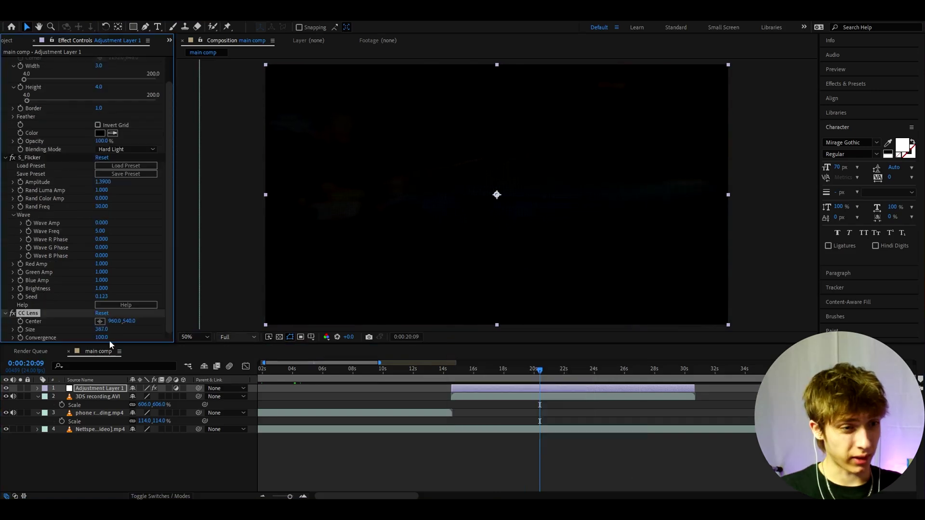
left_click_drag(105, 338, 2, 348)
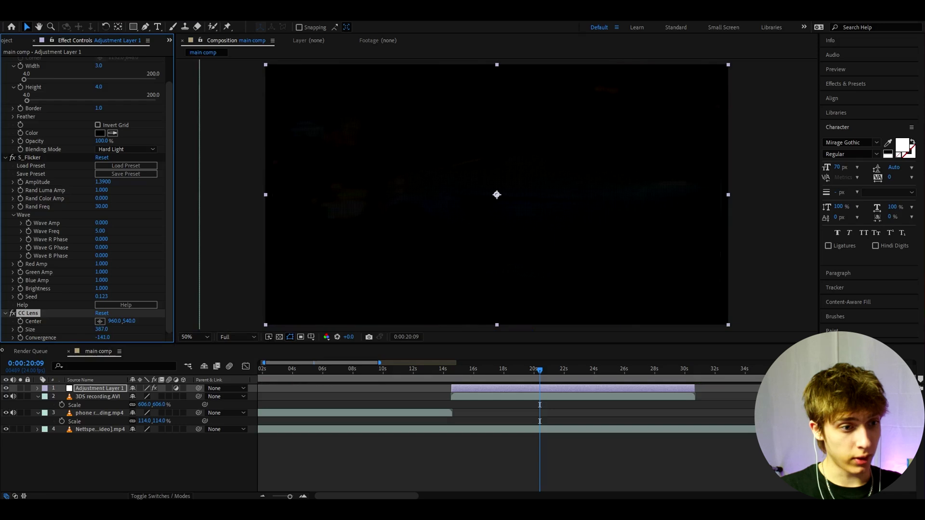
left_click_drag(104, 338, 76, 338)
- Apply the Exposure effect to the adjustment layer and set its exposure to 0.94
left_click_drag(492, 371, 480, 373)
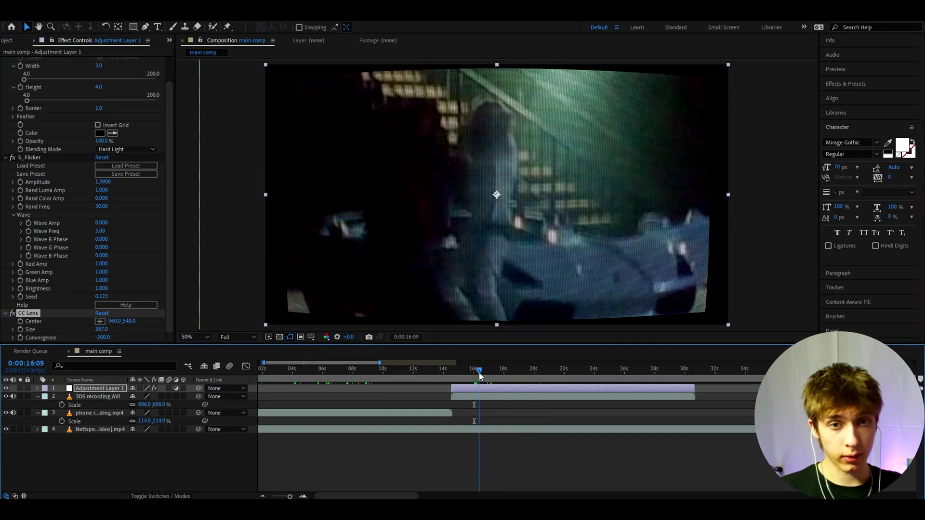
key("ctrl+space")
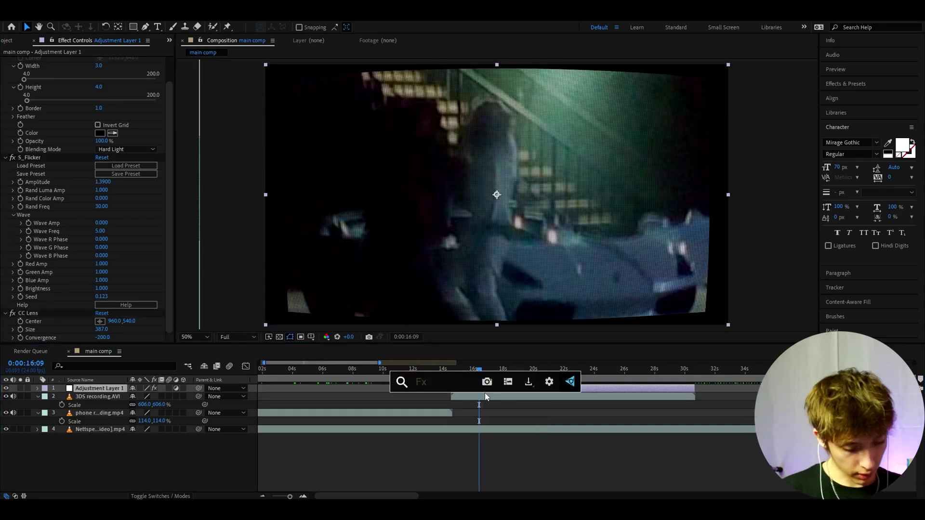
type("expo")
key("Return")
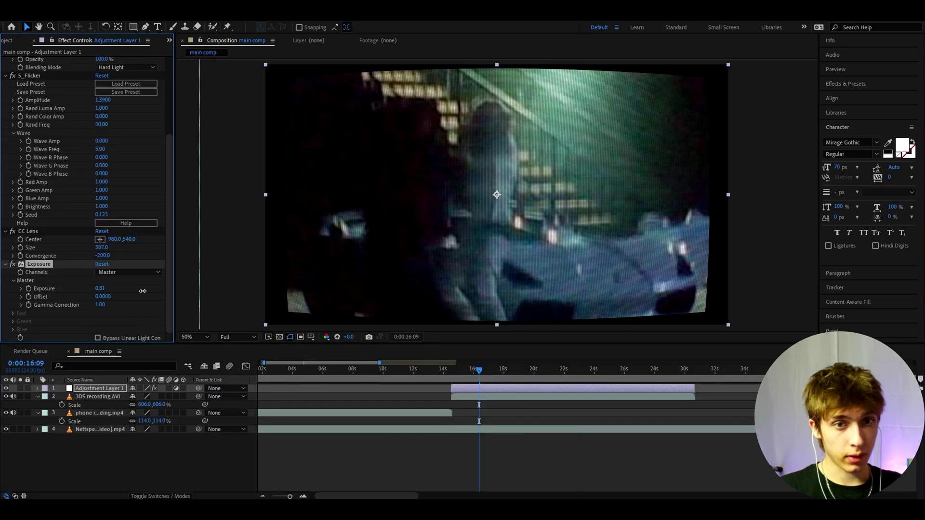
- Apply the Glow effect to the adjustment layer with radius 101 and intensity 0.5, and check it across the 3DS clip
key("ctrl+space")
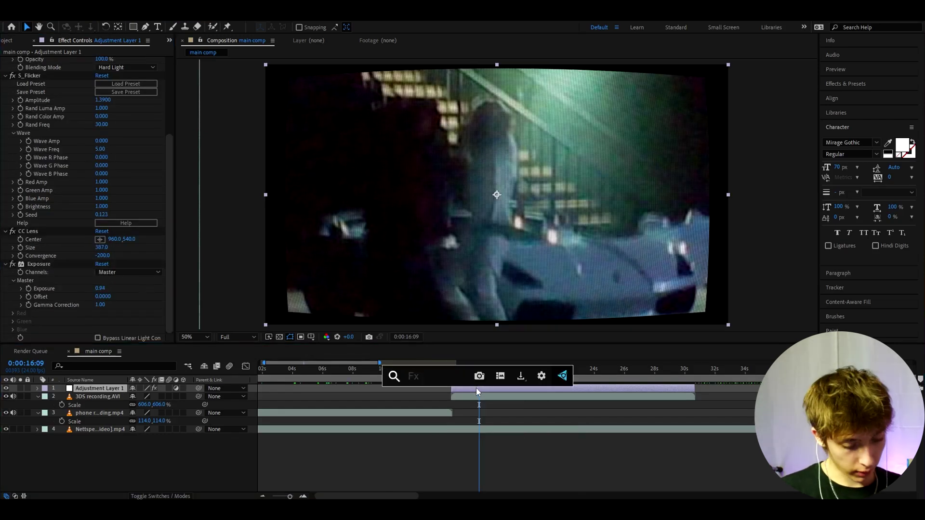
type("glow")
key("Return")
mouse_move(99, 237)
left_mouse_down()
mouse_move(136, 241)
mouse_move(88, 245)
left_mouse_up()
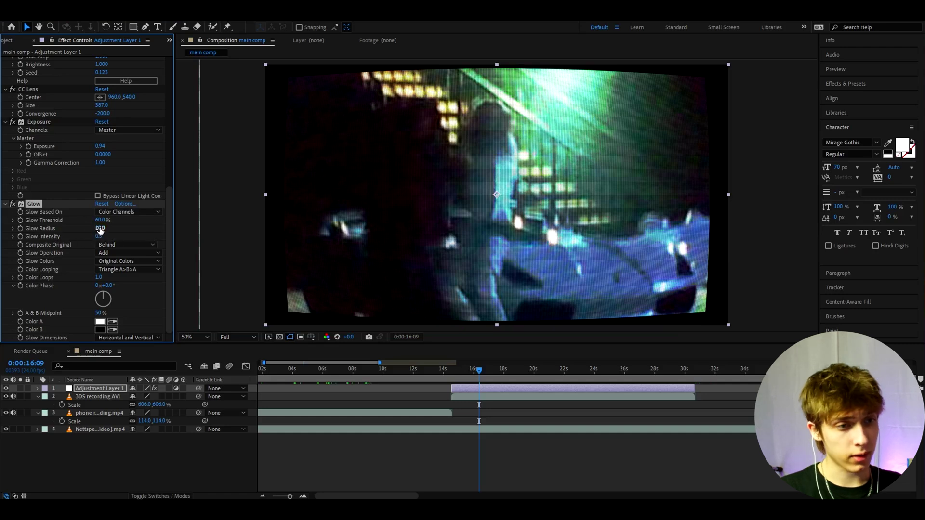
left_click_drag(100, 228, 161, 242)
left_click(542, 370)
left_click(567, 370)
left_click(585, 372)
left_click_drag(588, 374, 470, 372)
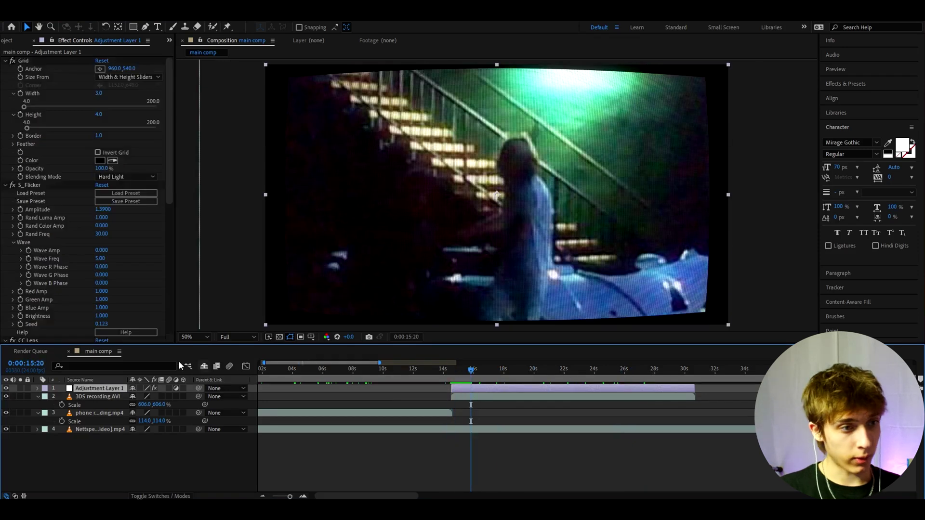
- Apply the Transform effect to the adjustment layer and set its scale to 115
key("ctrl+space")
type("tra")
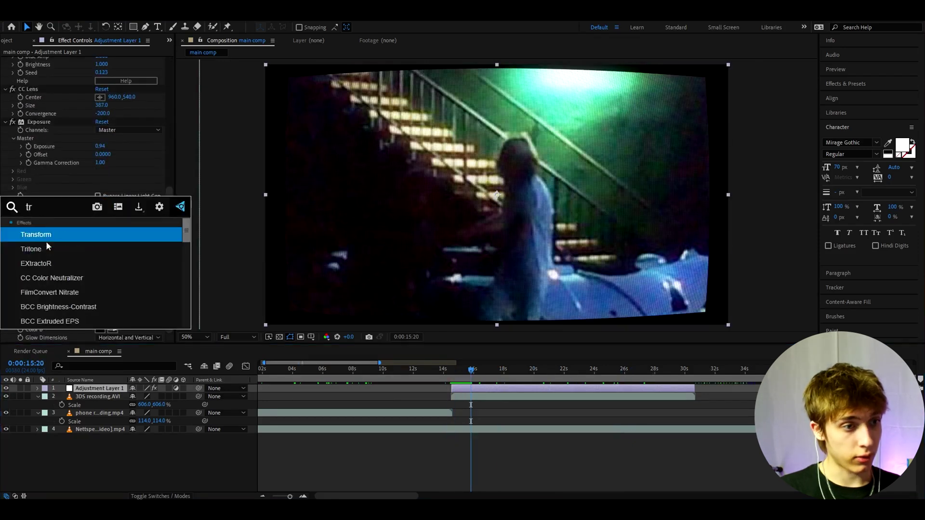
key("Return")
left_click_drag(100, 237, 107, 236)
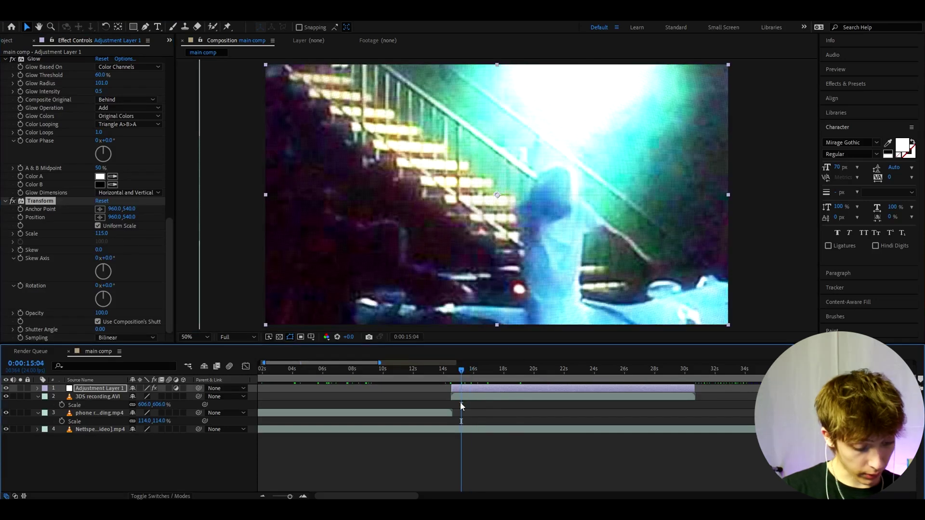
- Create a second adjustment layer on top of the stack and apply the Motion Tile effect to it
key("ctrl+alt+y")
key("ctrl+space")
type("motio")
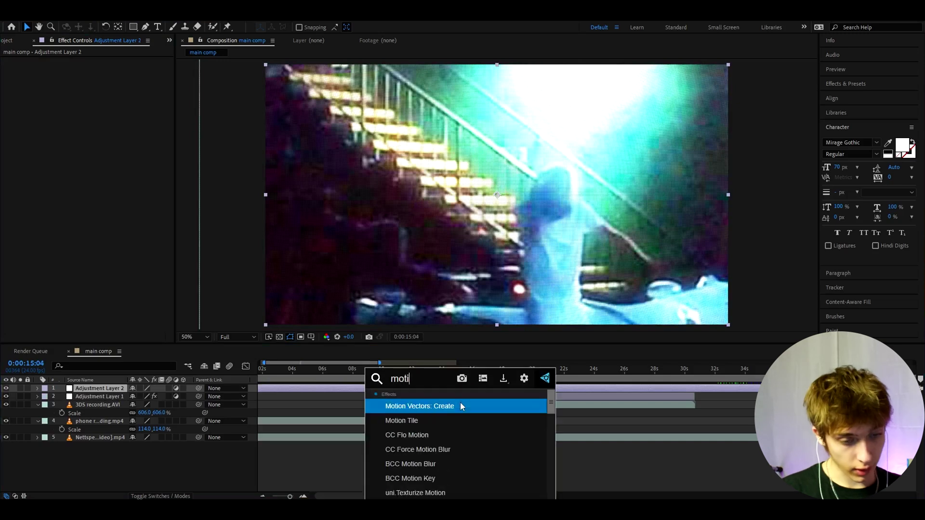
left_click(407, 421)
- Set the Motion Tile's output width to 75 and play back the cropped picture
left_click(105, 95)
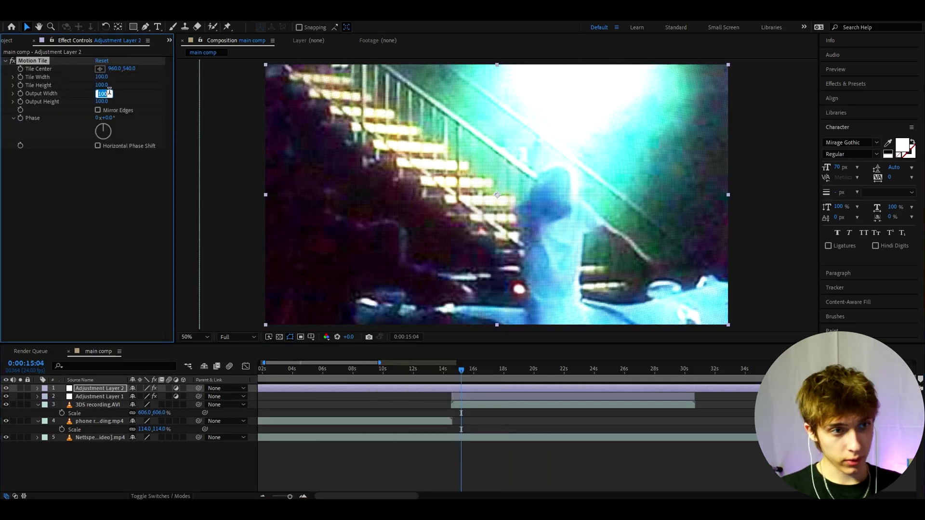
key("Return")
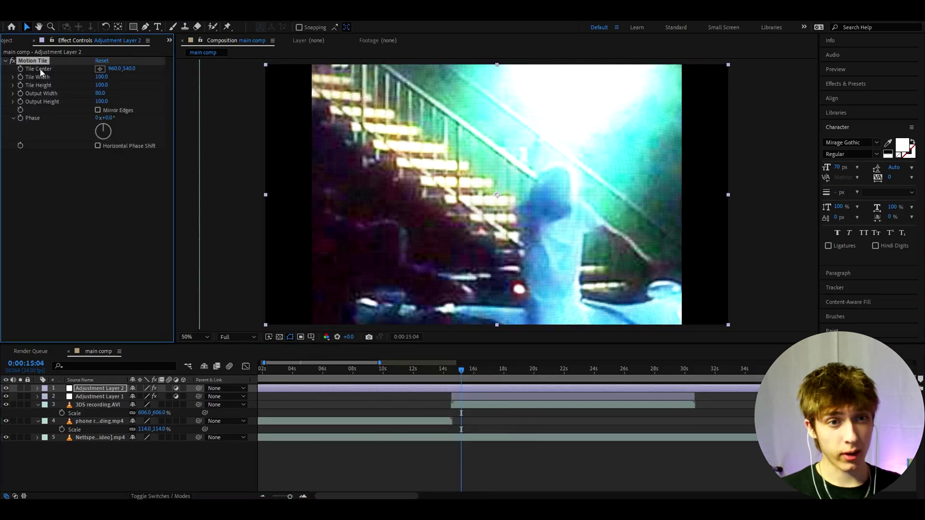
left_click(102, 93)
type("75")
key("Return")
key("space")
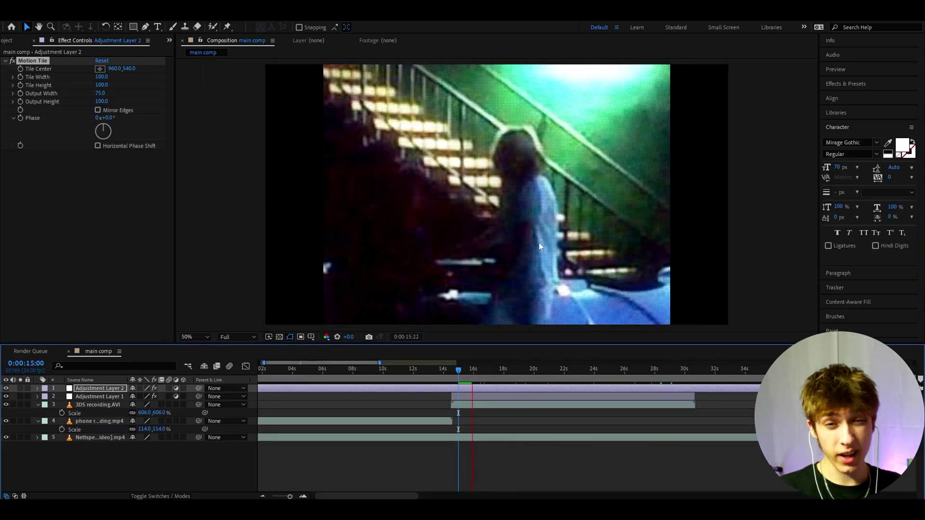
- Paste a copy of Adjustment Layer 1 over the phone recording's time span and place it directly above that layer
left_click_drag(452, 370, 288, 400)
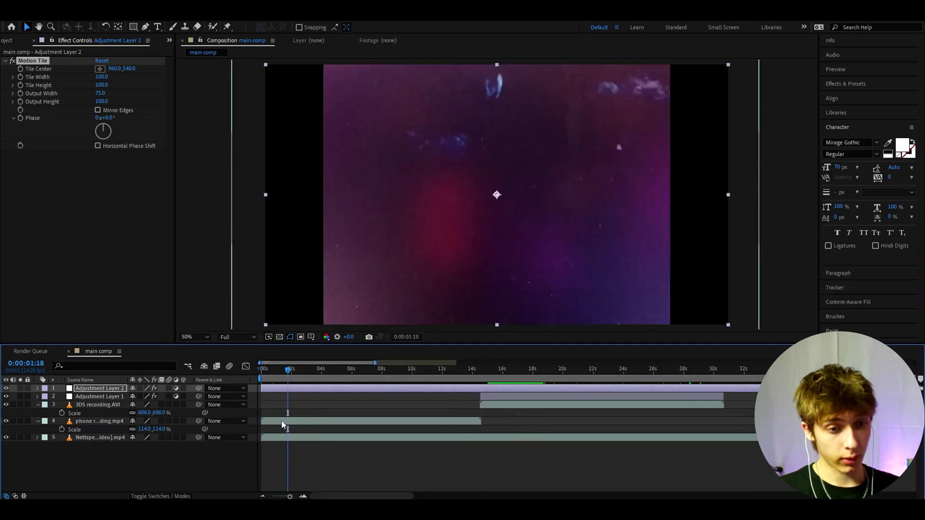
left_click(284, 422)
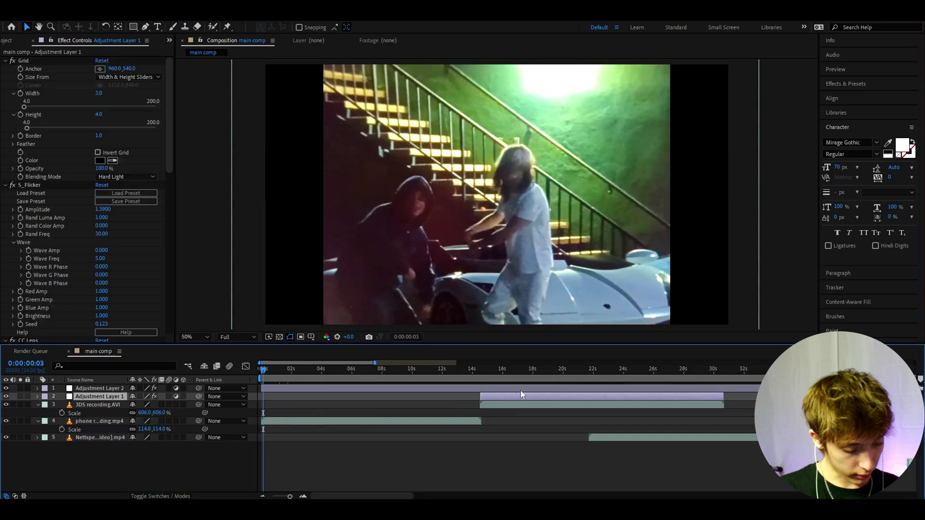
key("ctrl+v")
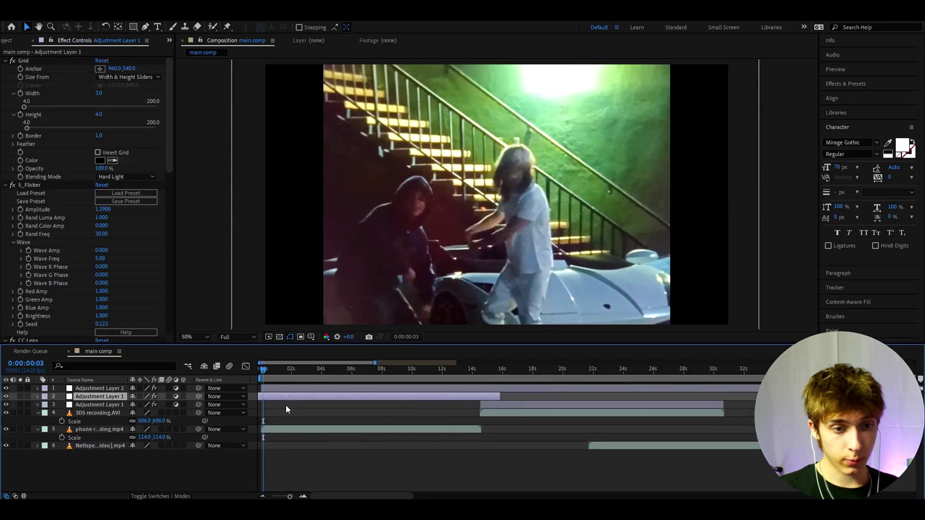
left_click_drag(291, 401, 290, 401)
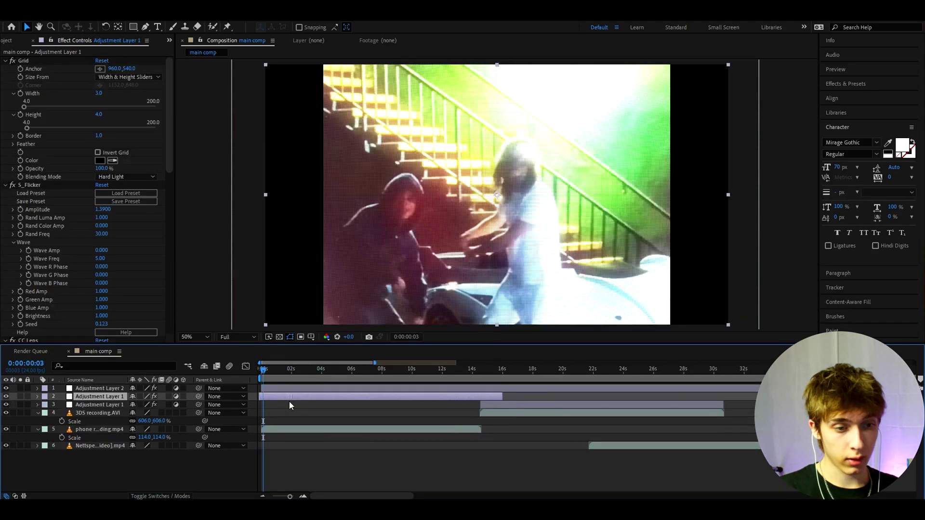
left_click_drag(89, 429, 90, 426)
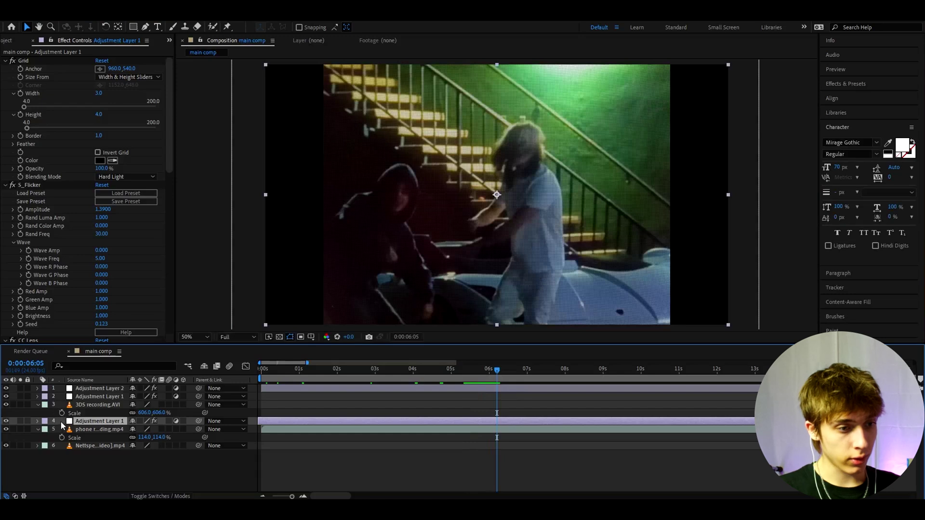
- Pre-compose the copied adjustment layer and the phone recording together as "full comp"
left_click(92, 430, "ctrl")
right_click(82, 429)
left_click(140, 374)
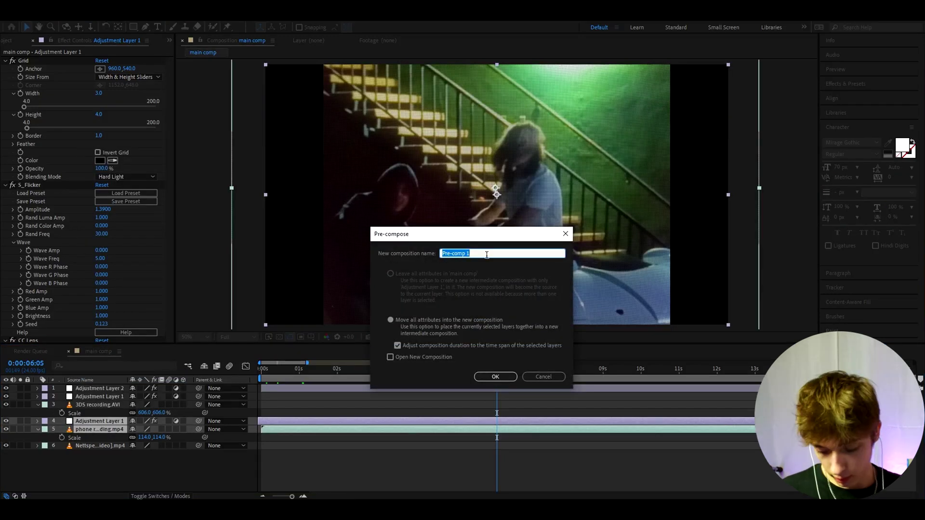
type("full comp")
key("Return")
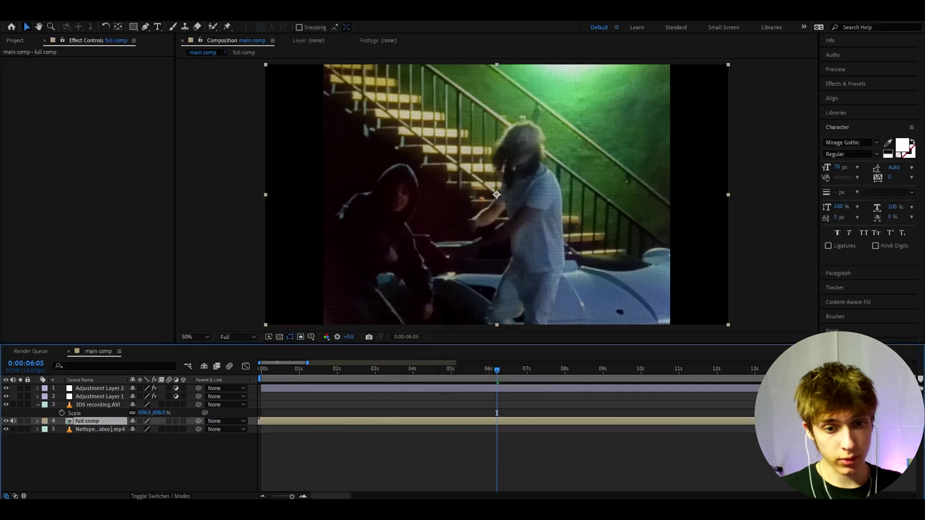
- Pre-compose the full comp layer as "CRT'ed", moving all attributes into the new composition
right_click(458, 424)
left_click(484, 366)
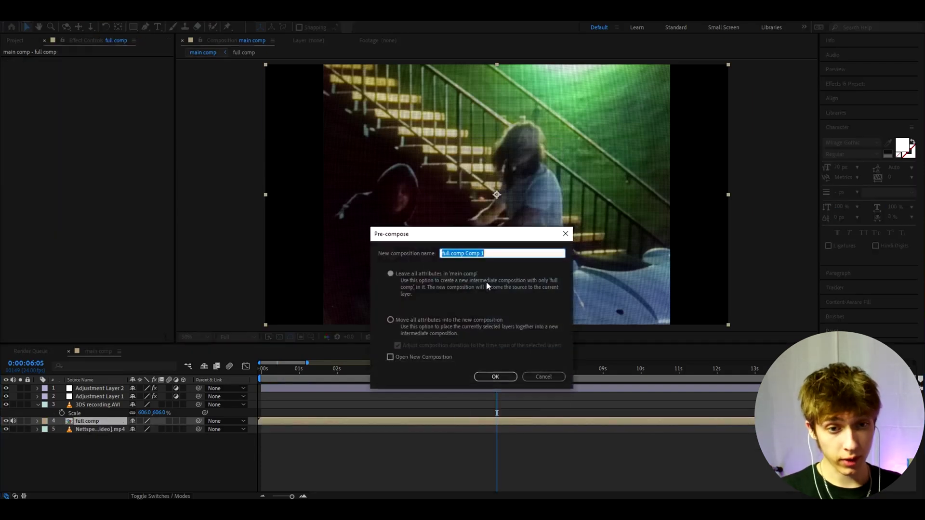
type("CRT'ed")
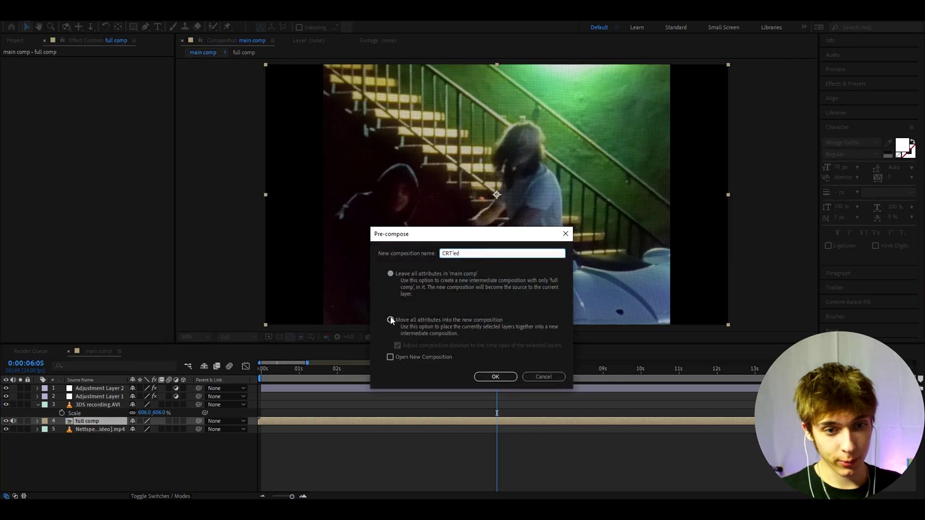
left_click(390, 320)
left_click(487, 378)
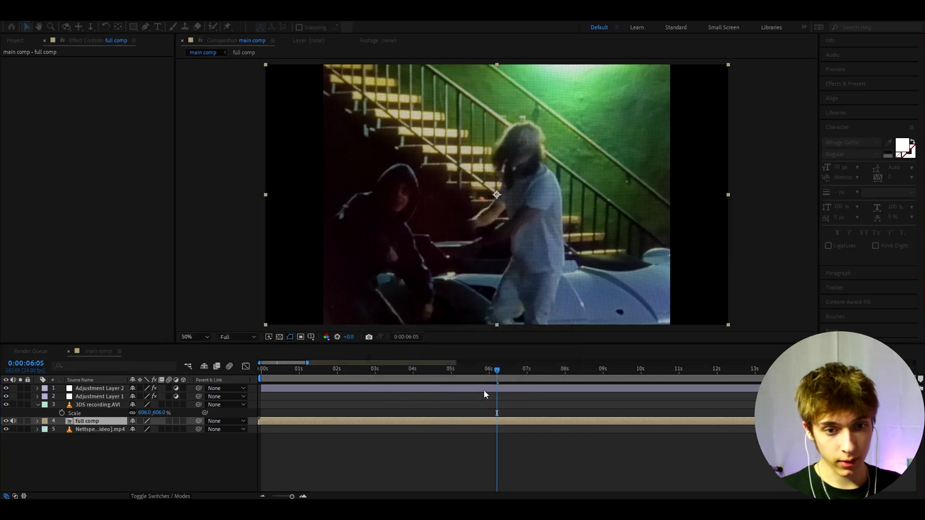
- Open the CRT'ed composition and change its size to 720 x 480 px
double_click(479, 426)
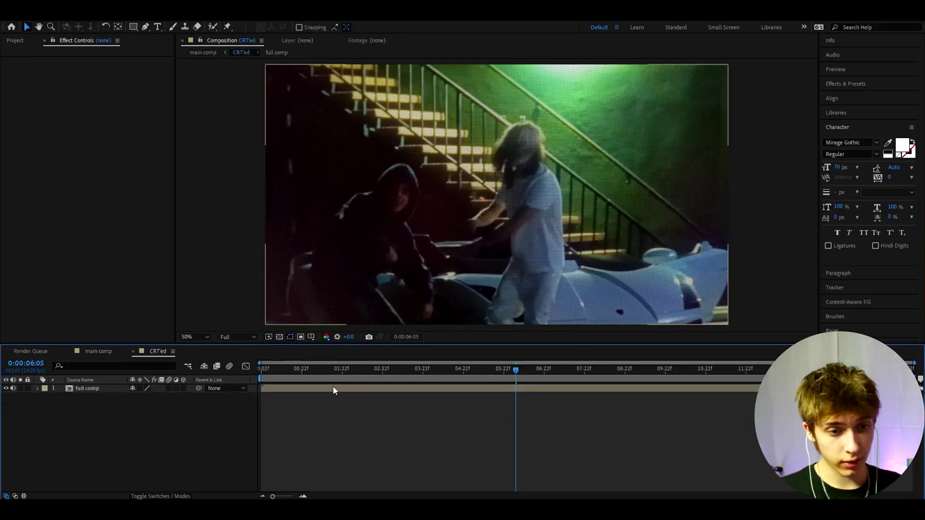
left_click(44, 9)
left_click(62, 41)
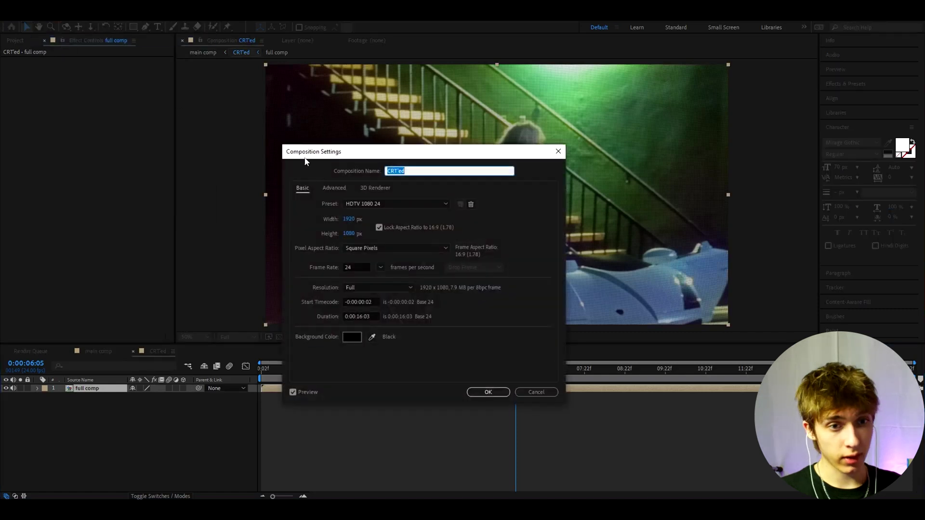
double_click(350, 219)
type("720")
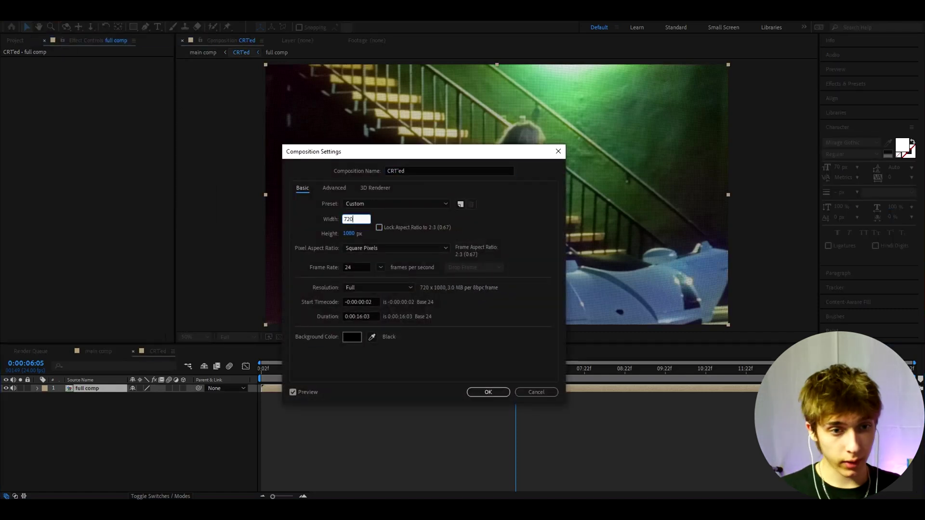
key("Tab")
type("480")
key("Return")
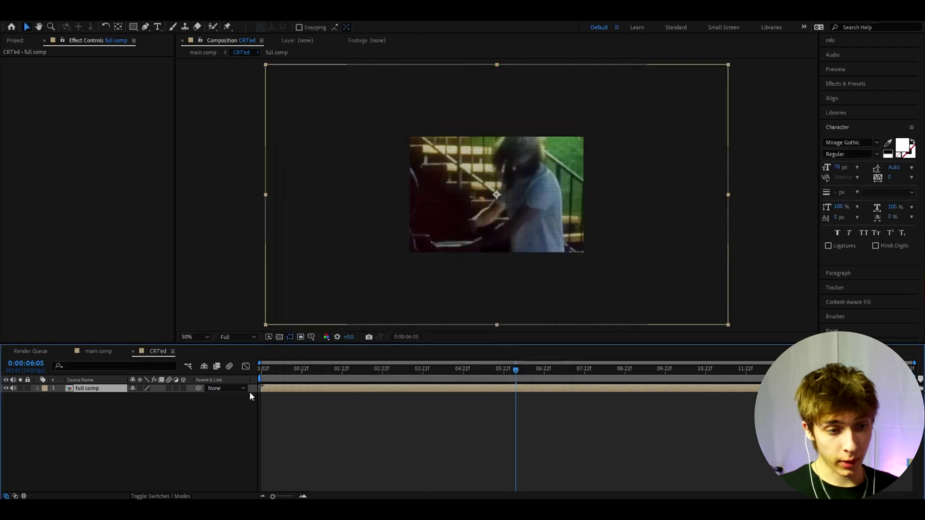
- Scale the full comp layer inside CRT'ed to 37.5%
key("s")
left_click(145, 397)
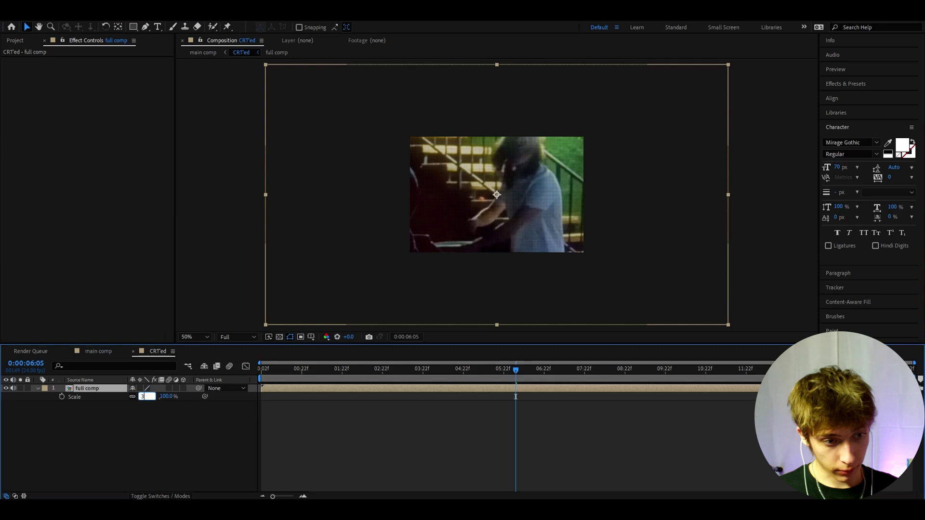
type("37.5")
key("Return")
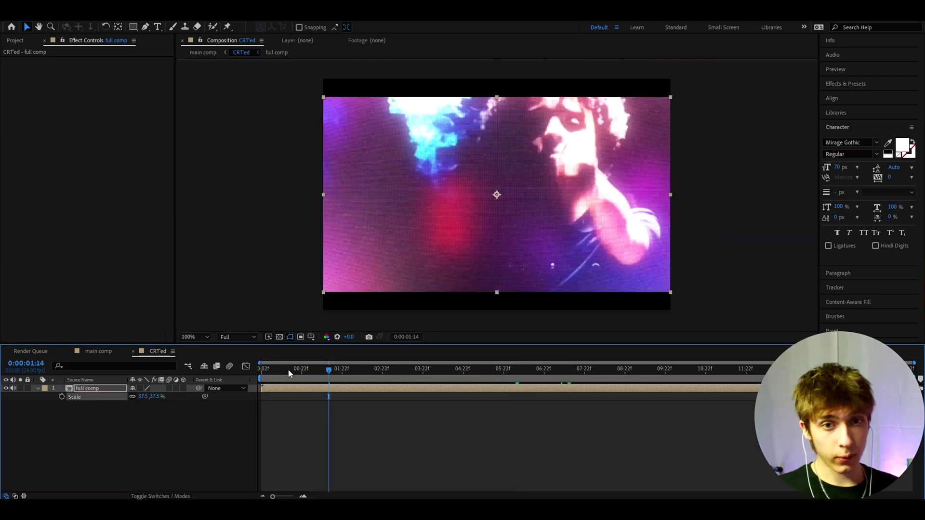
- Scale the CRT'ed layer in the main comp to 268% and play back the result
left_click(84, 349)
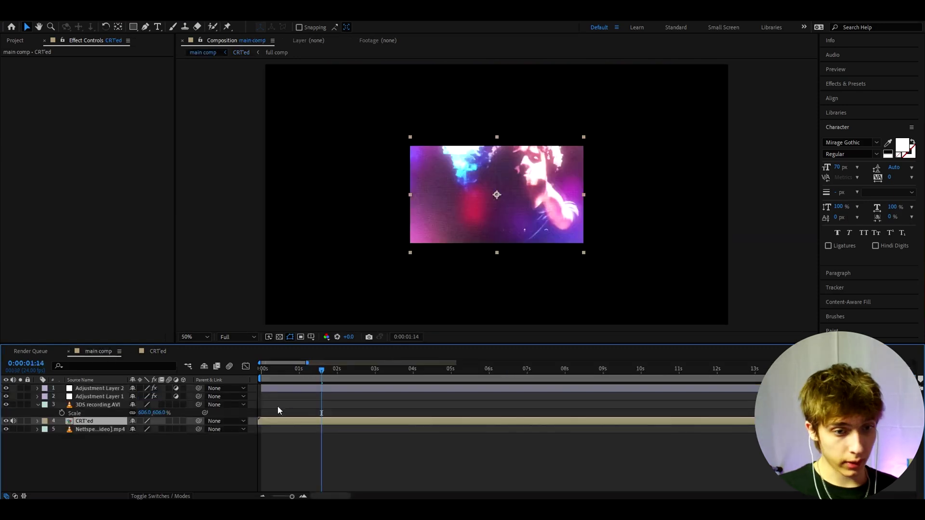
key("s")
left_click_drag(144, 429, 225, 429)
key("space")
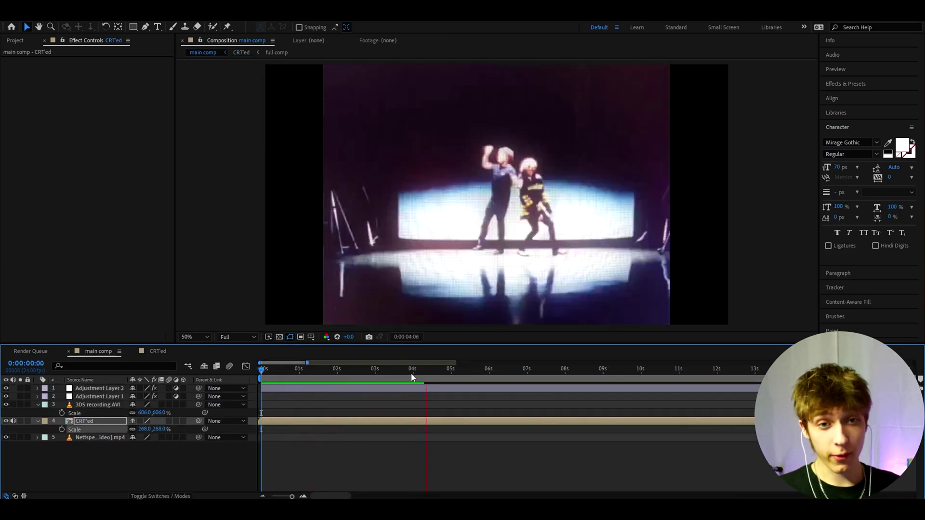
key("space")
left_click(280, 369)
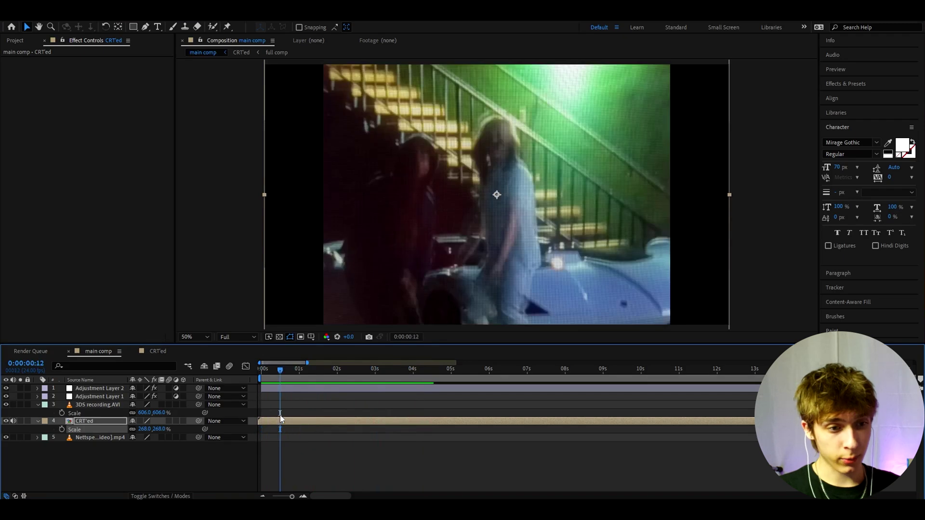
- Open full comp inside CRT'ed and apply Fast Box Blur with blur radius 1 to its adjustment layer
left_click(167, 352)
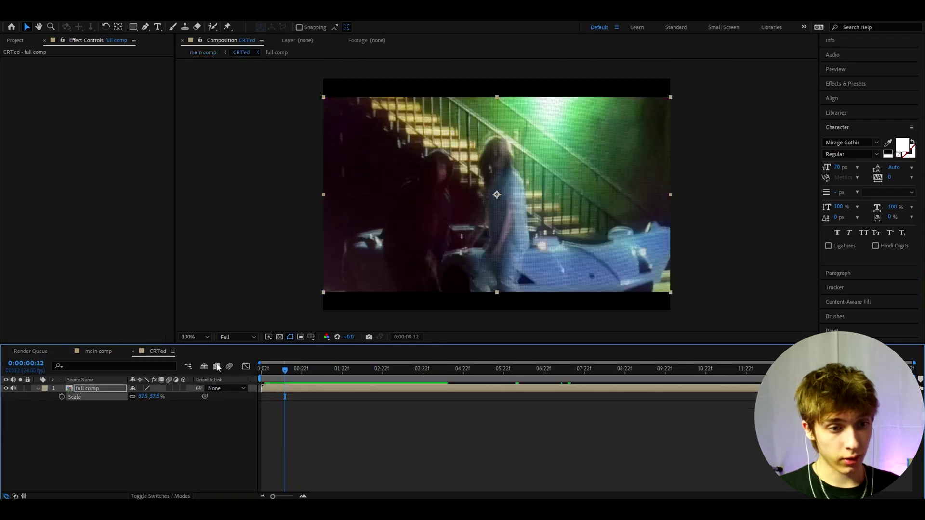
double_click(280, 388)
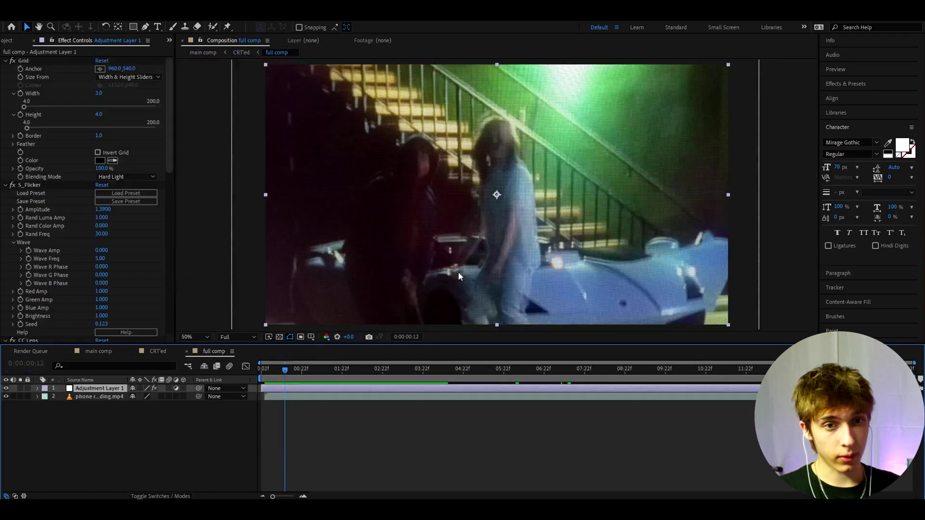
key("ctrl+space")
type("fast")
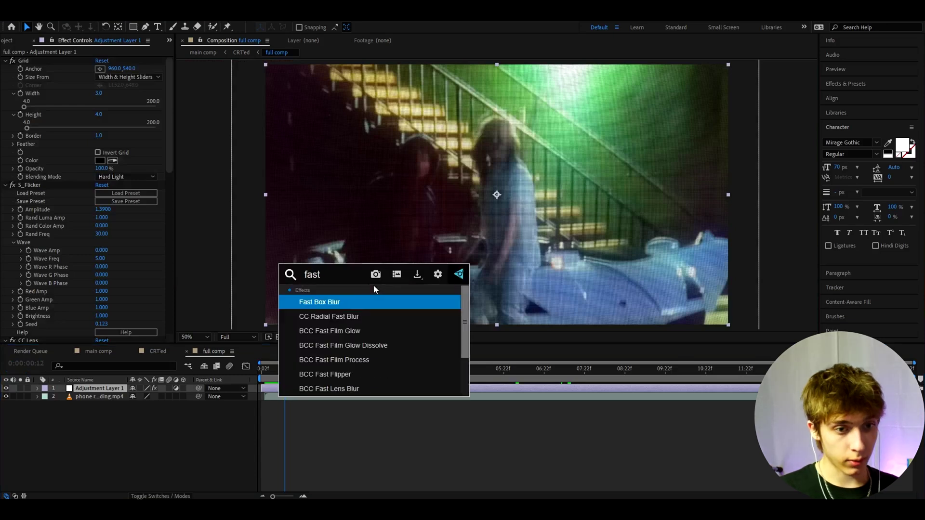
left_click(363, 301)
key("Tab")
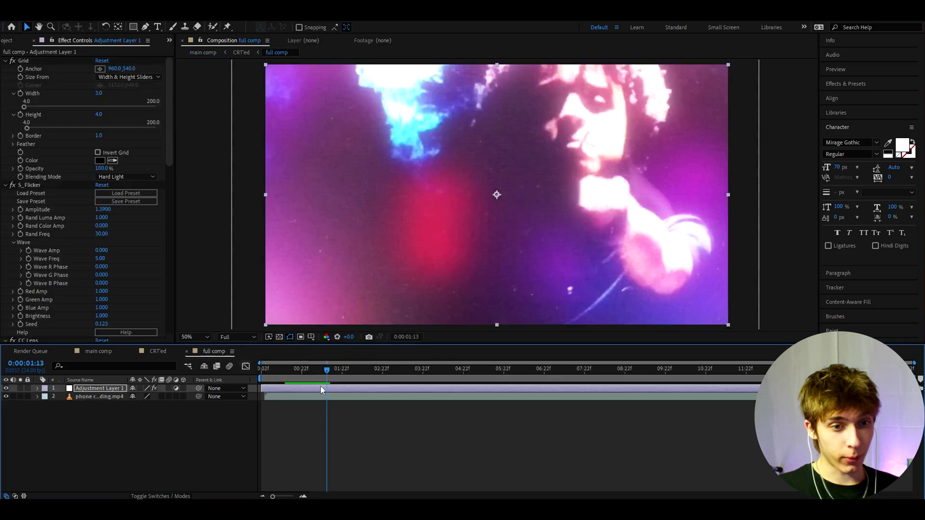
- Add the Noise effect to the adjustment layer in full comp and set the amount of noise to 15%
key("ctrl+space")
type("noise")
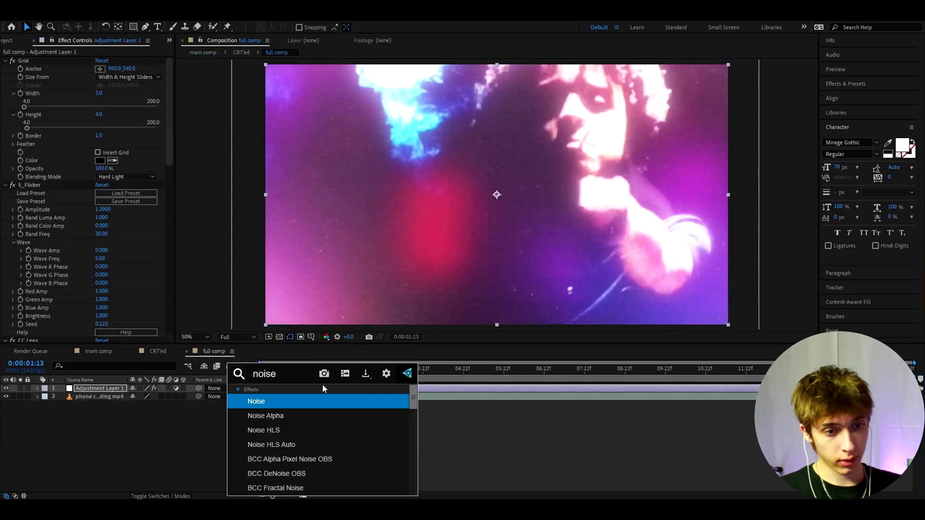
key("Return")
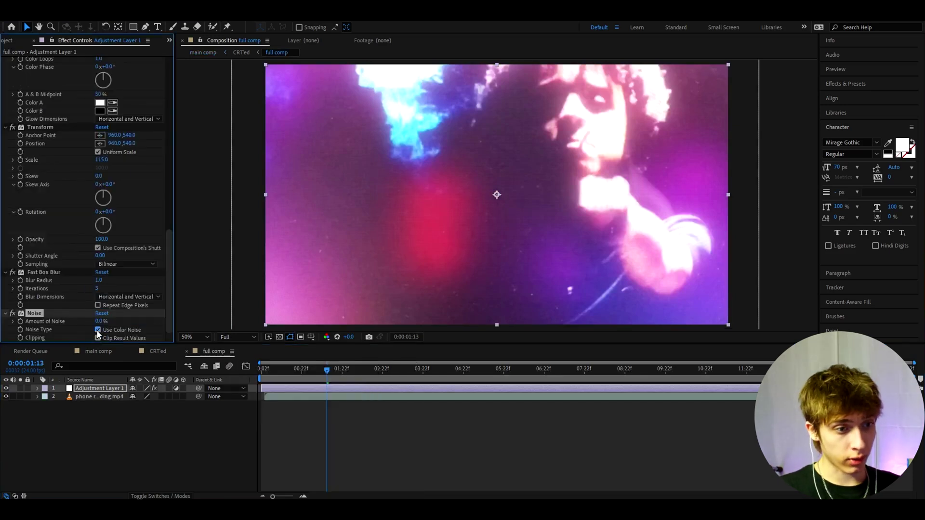
left_click(99, 322)
type("15")
key("Return")
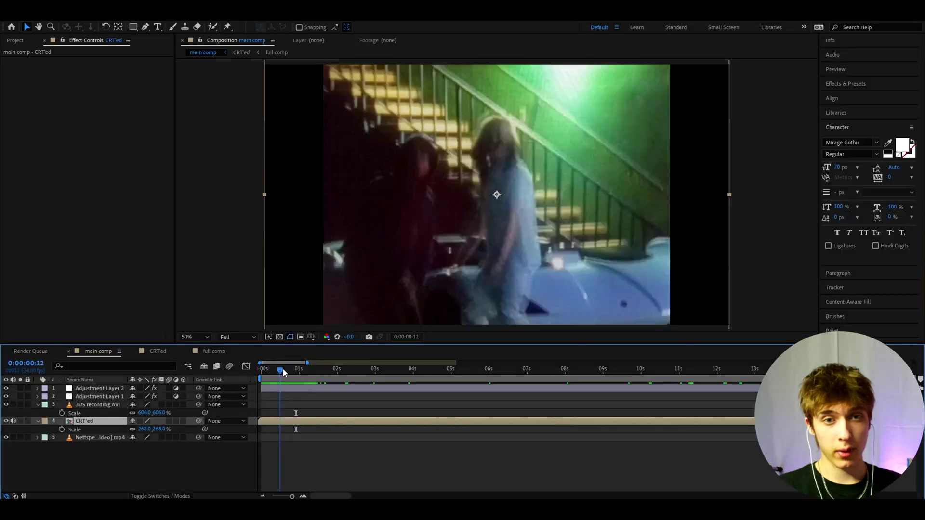
- Scrub through the main comp's timeline to review the footage with the effects applied
mouse_move(288, 368)
left_mouse_down()
mouse_move(313, 368)
mouse_move(285, 369)
left_mouse_up()
left_click(302, 446)
left_click(297, 424)
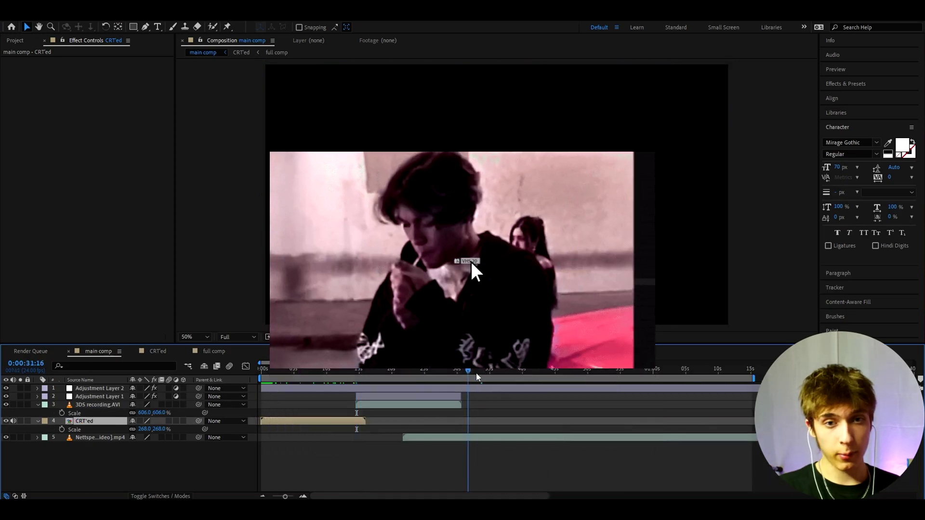
left_click(502, 372)
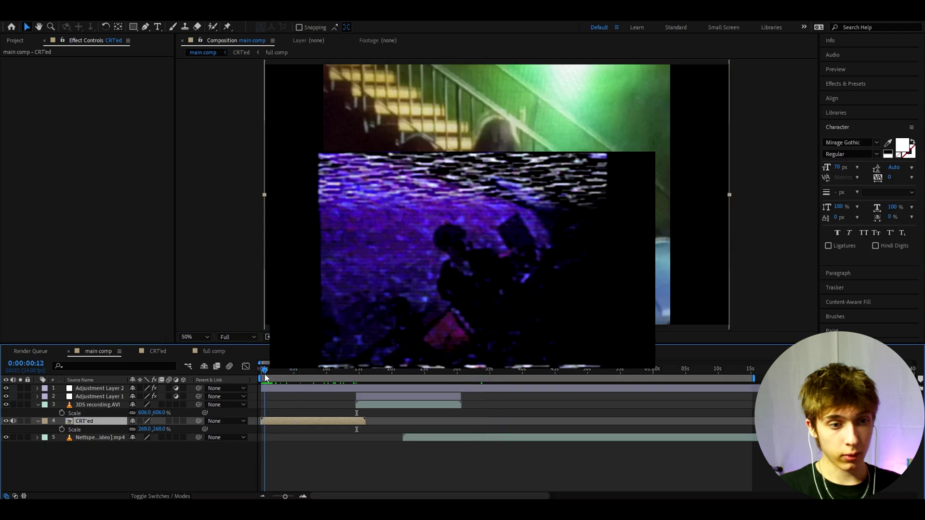
- Hide Adjustment Layer 1 in full comp and add a new adjustment layer directly above the phone recording
left_click(212, 351)
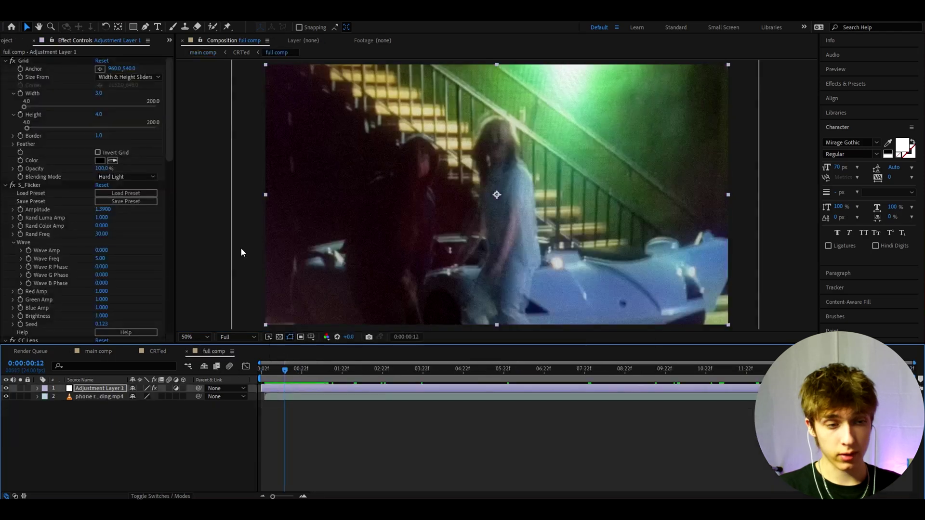
left_click(5, 389)
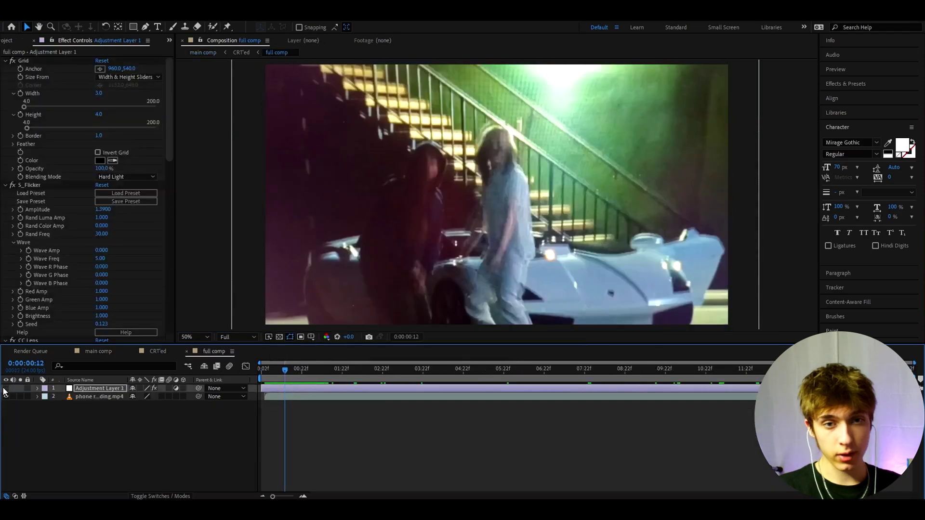
left_click(294, 399)
key("ctrl+alt+y")
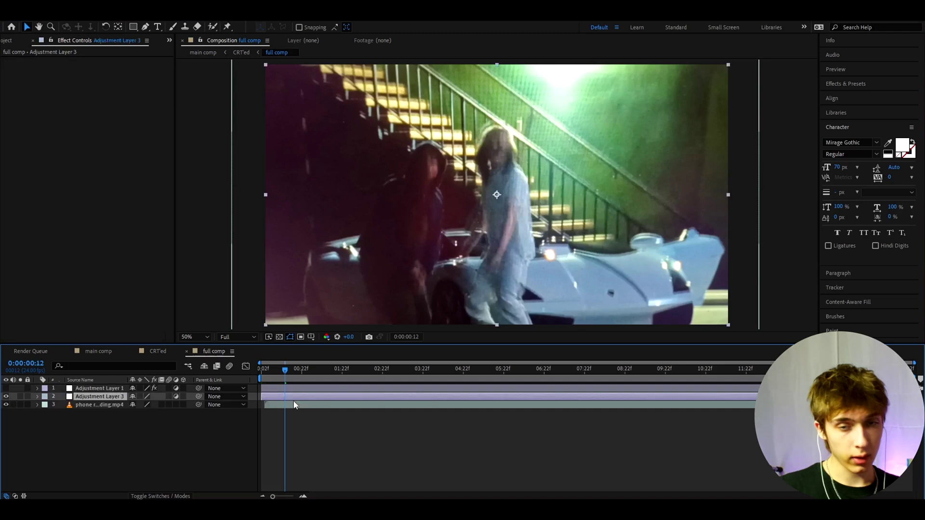
- Search the effects and presets for vhs and browse the VHS Presets folder
left_click(847, 83)
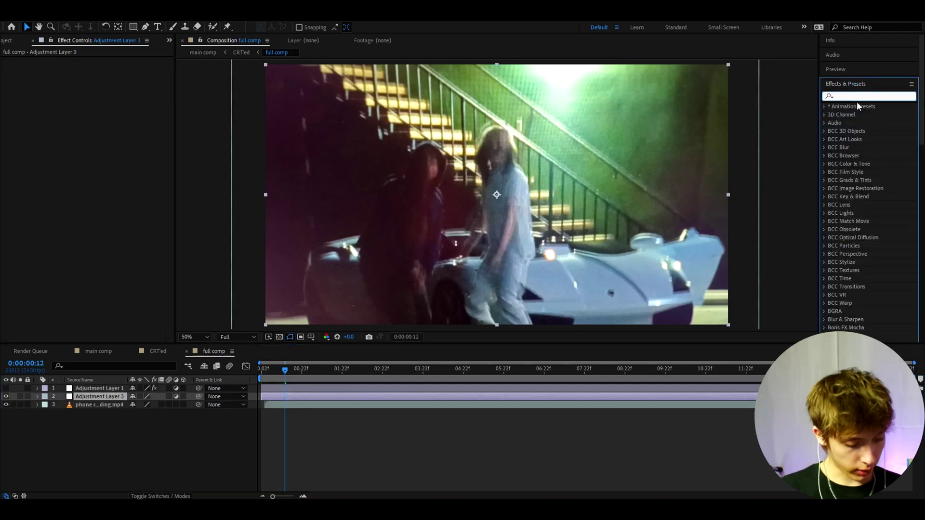
type("vhs")
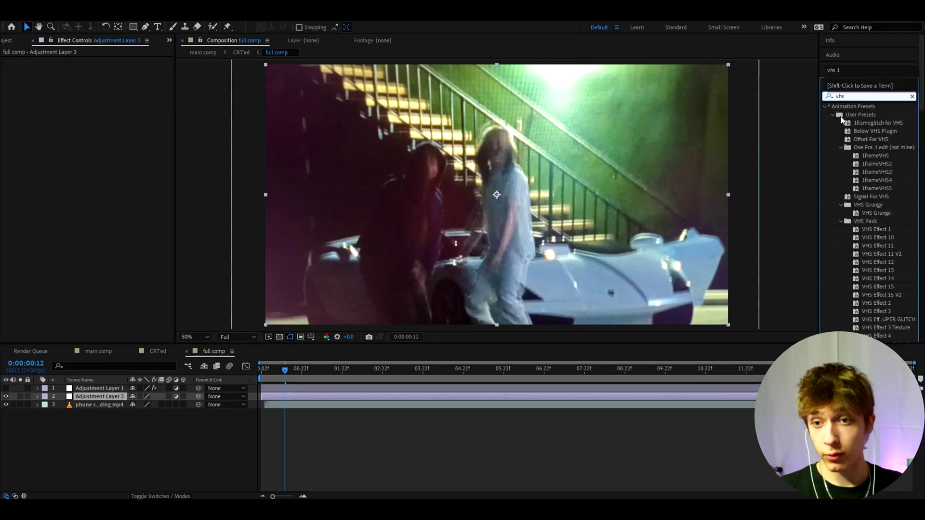
scroll(874, 200, "down", 15)
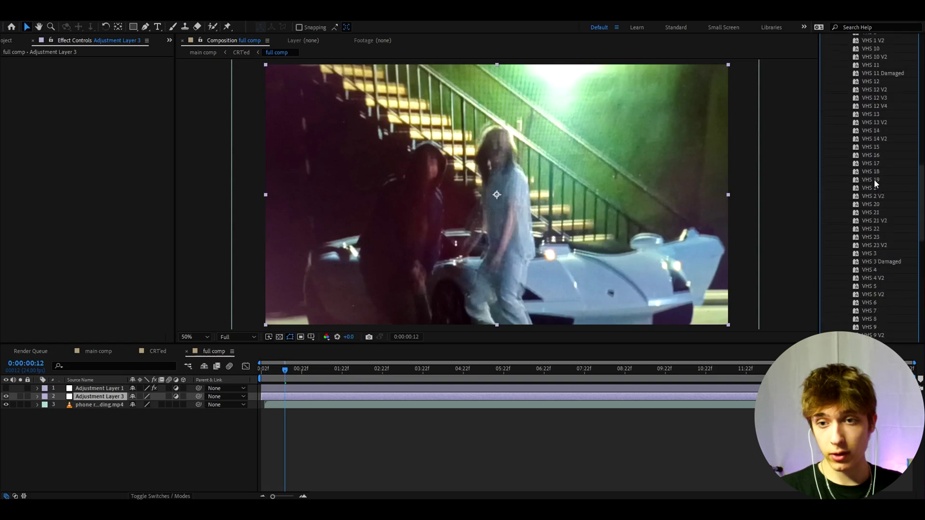
scroll(881, 230, "down", 8)
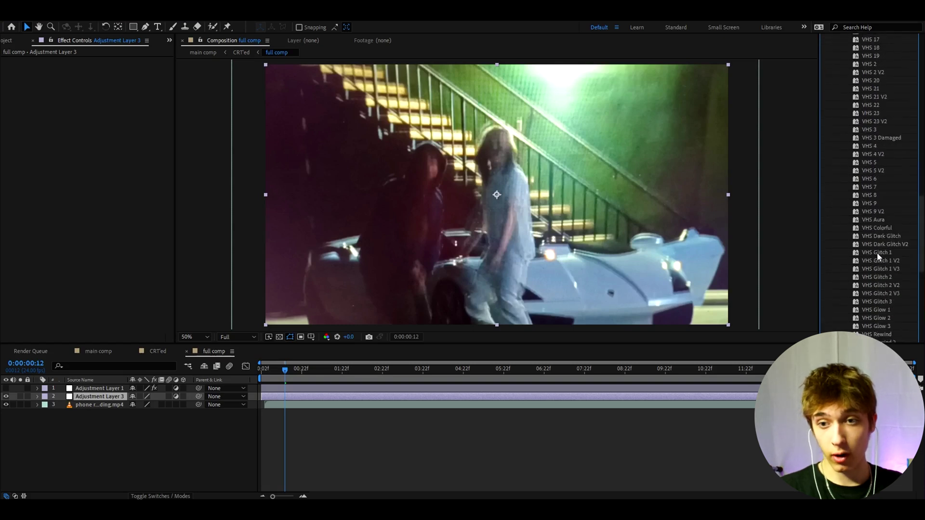
scroll(881, 260, "up", 10)
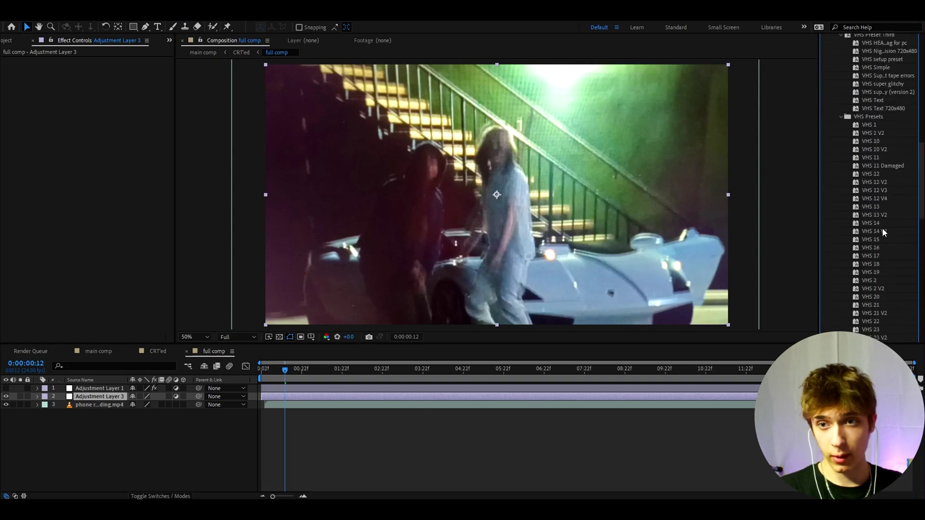
scroll(880, 233, "down", 4)
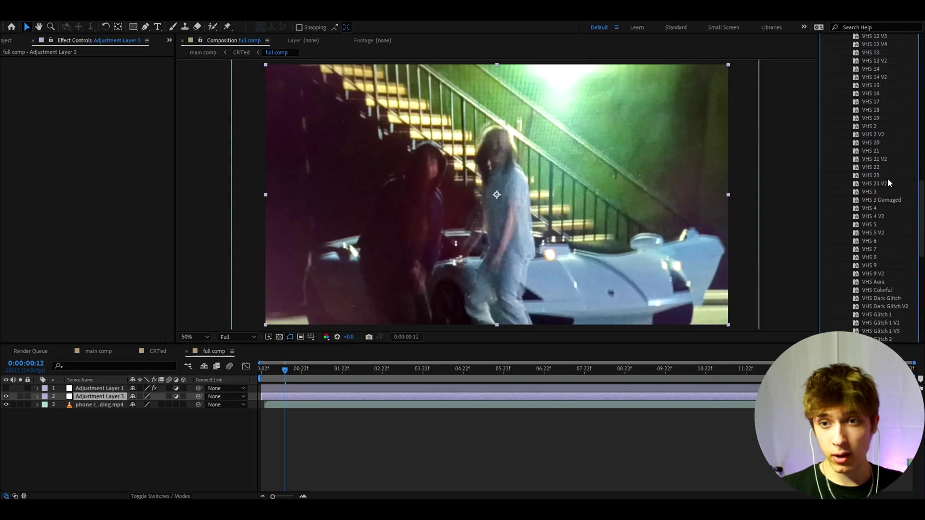
scroll(871, 186, "up", 3)
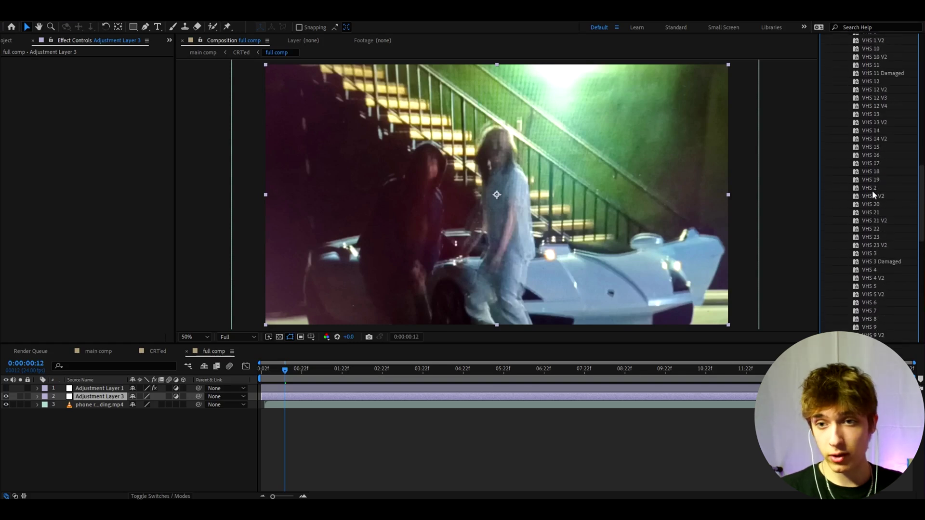
- Apply the VHS 20 preset to the new adjustment layer and preview it at several frames in the main comp
left_click(873, 204)
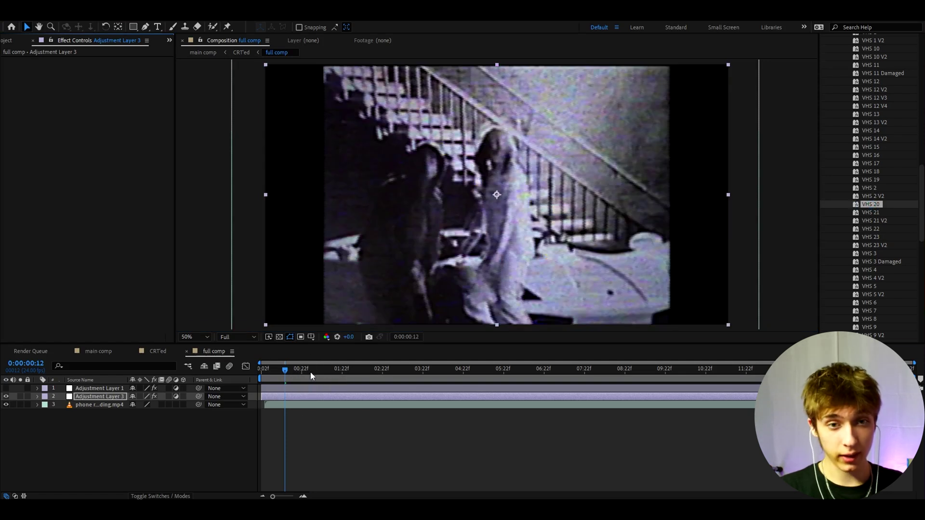
left_click(311, 372)
left_click(334, 371)
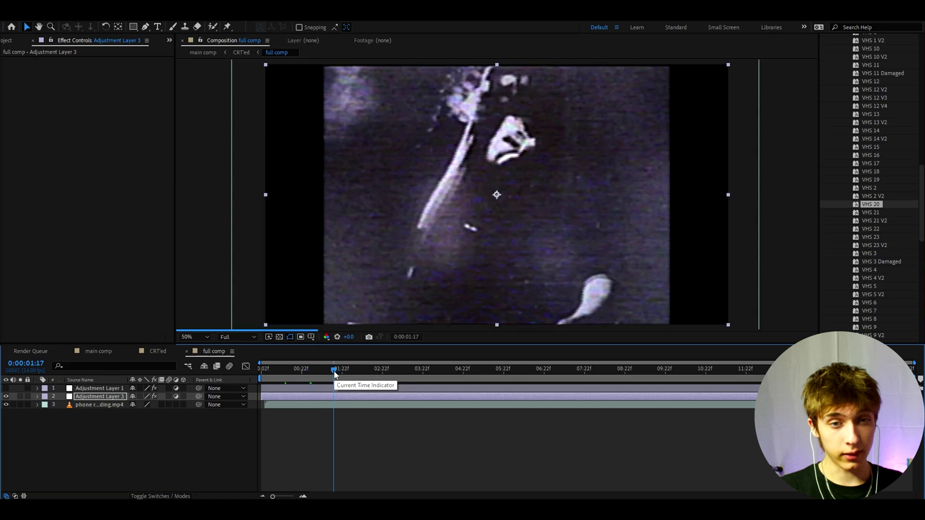
left_click(99, 351)
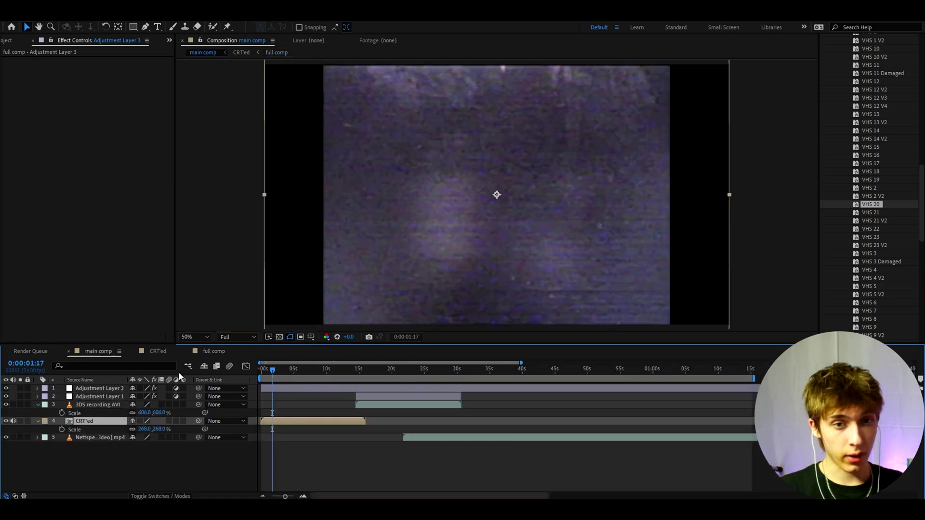
left_click(264, 371)
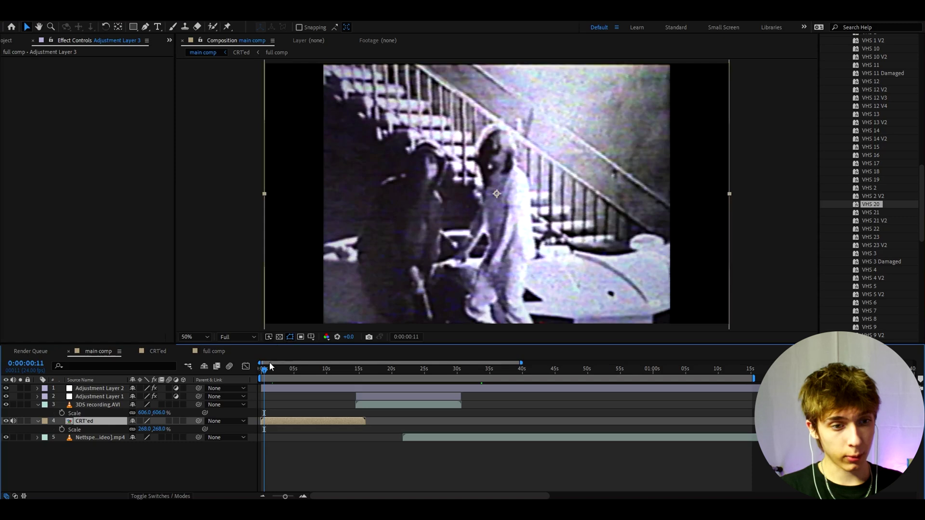
left_click_drag(262, 371, 259, 371)
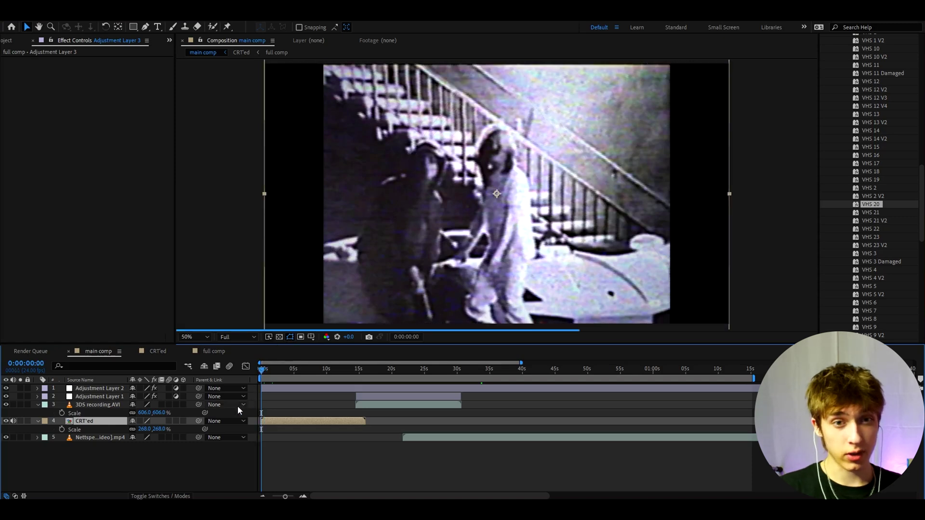
- Try the VHS 1 preset on the new adjustment layer instead and check it in the main comp
key("equal")
key("equal")
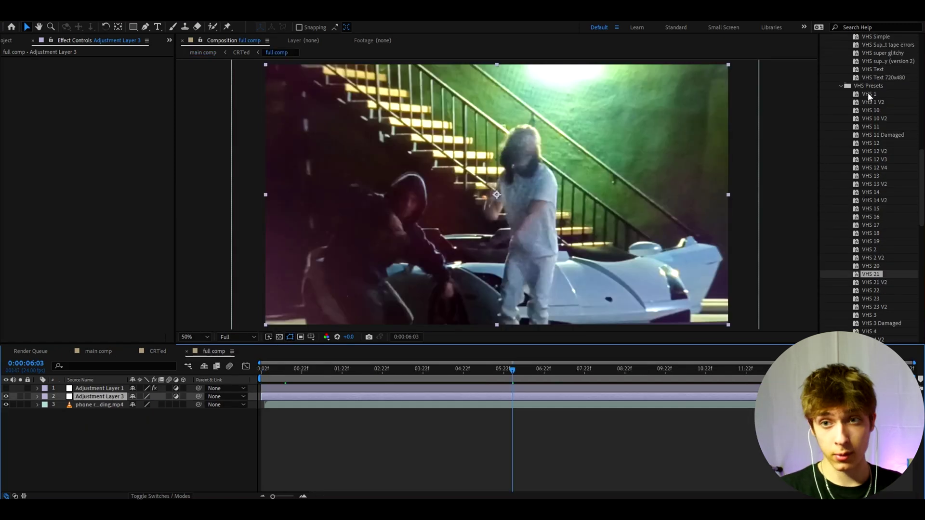
left_click(870, 92)
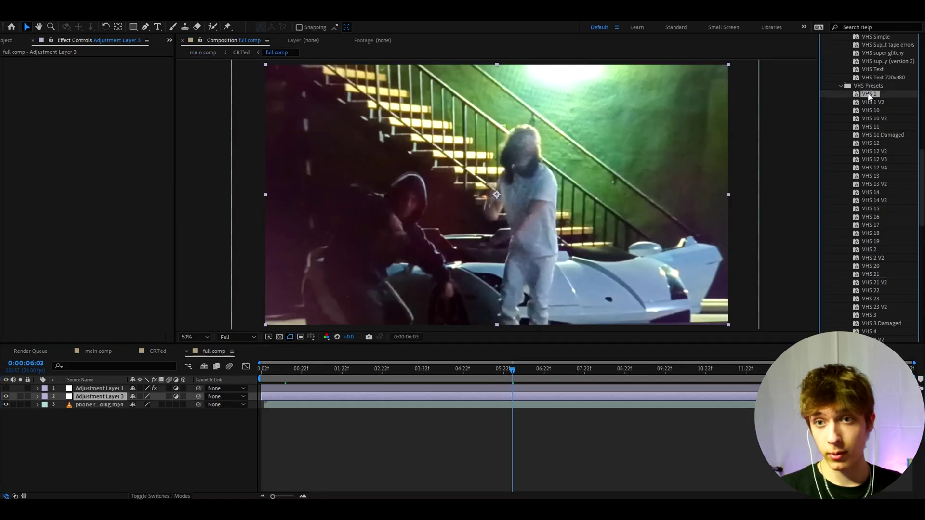
left_click(90, 351)
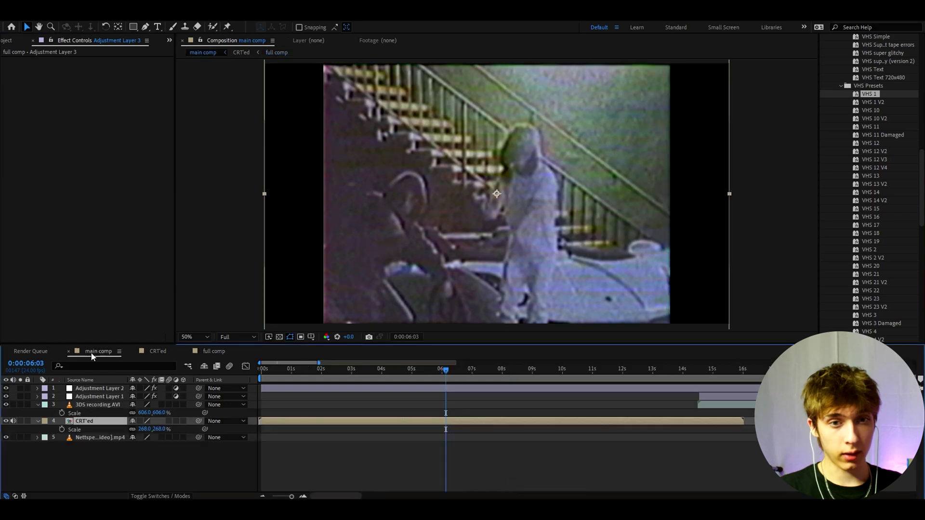
left_click(270, 371)
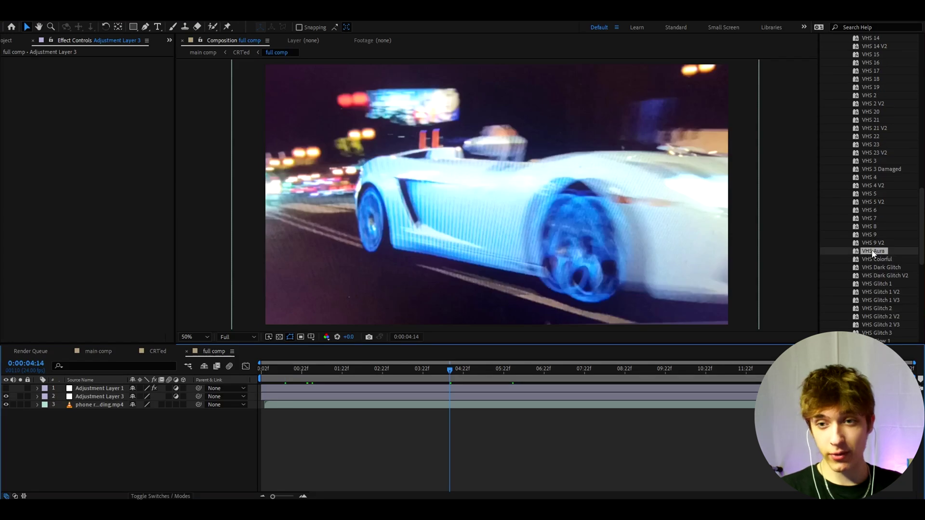
- Apply the VHS Aura preset to the new adjustment layer in full comp and check it in the main comp
double_click(873, 251)
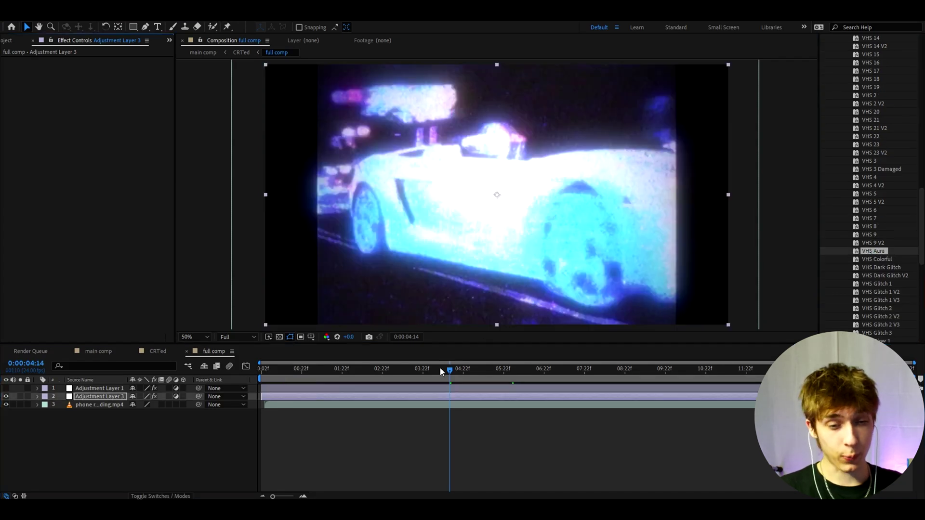
left_click(98, 351)
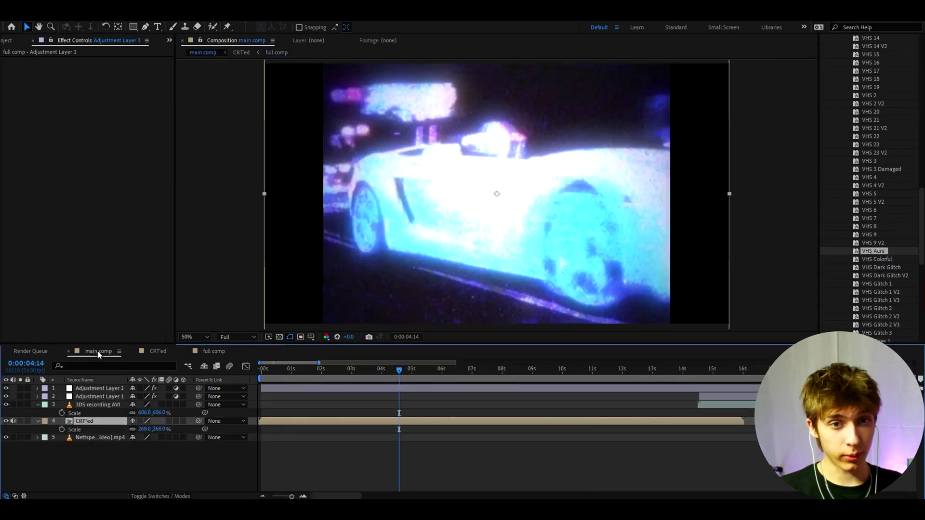
left_click(277, 370)
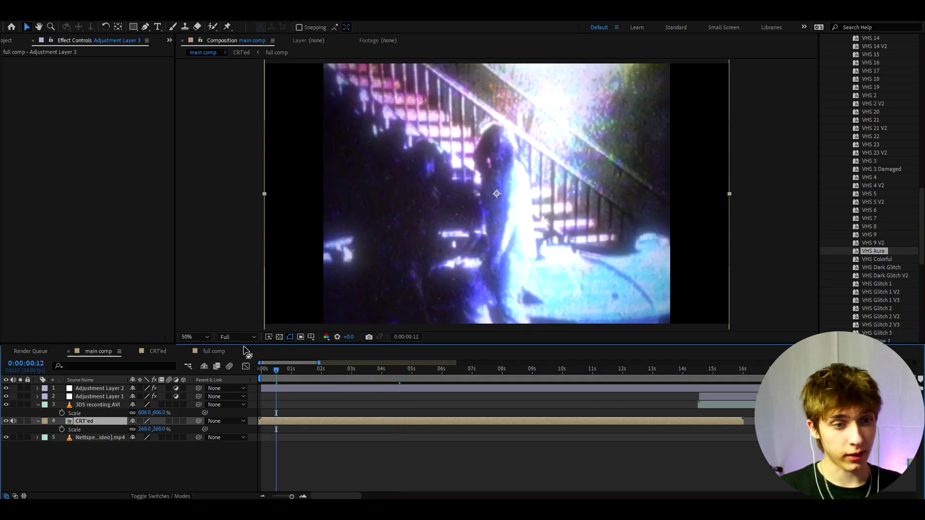
- Turn Adjustment Layer 1 back on in full comp, then scrub and play back the combined VHS and CRT look in the main comp
left_click(210, 351)
left_click(6, 388)
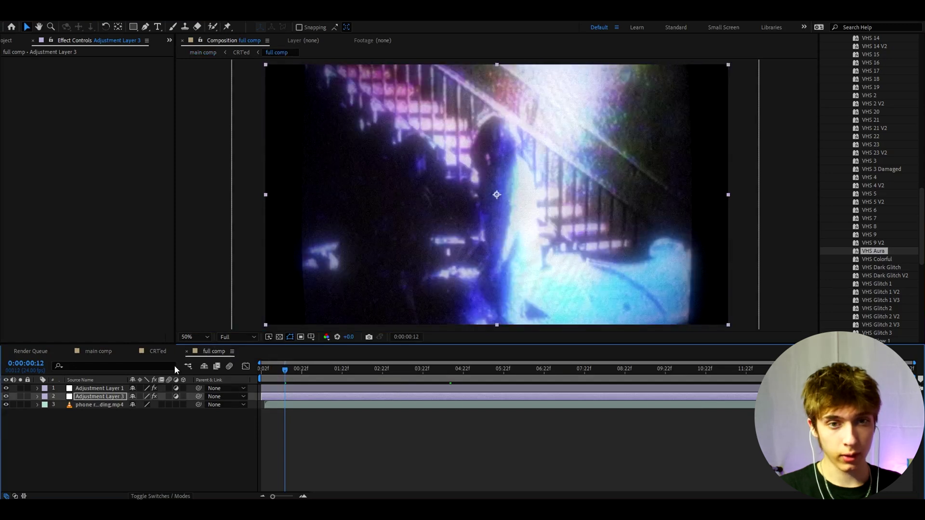
left_click(91, 351)
left_click(300, 370)
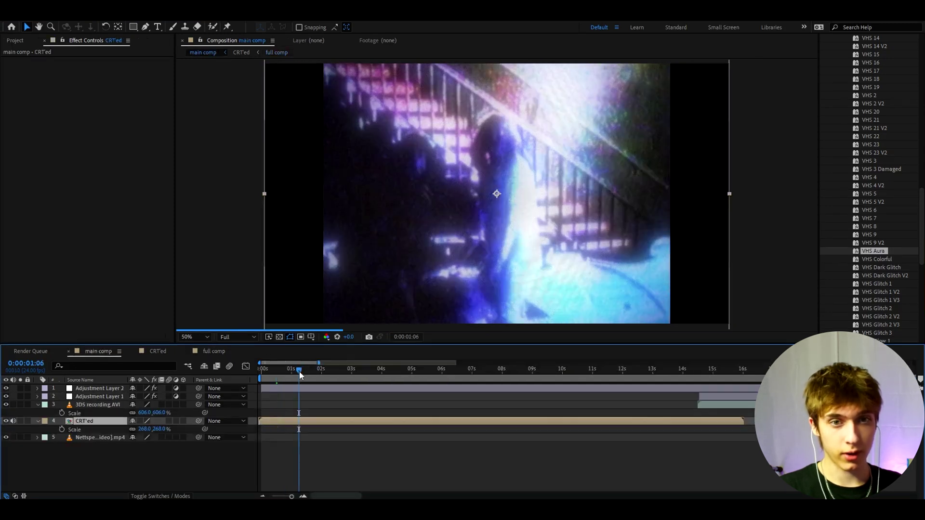
left_click(333, 370)
left_click_drag(334, 372, 405, 377)
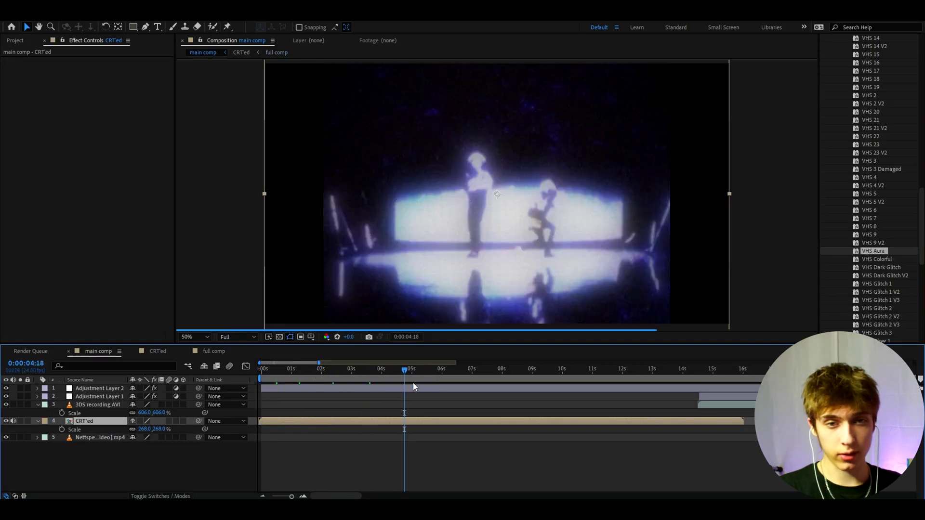
key("space")
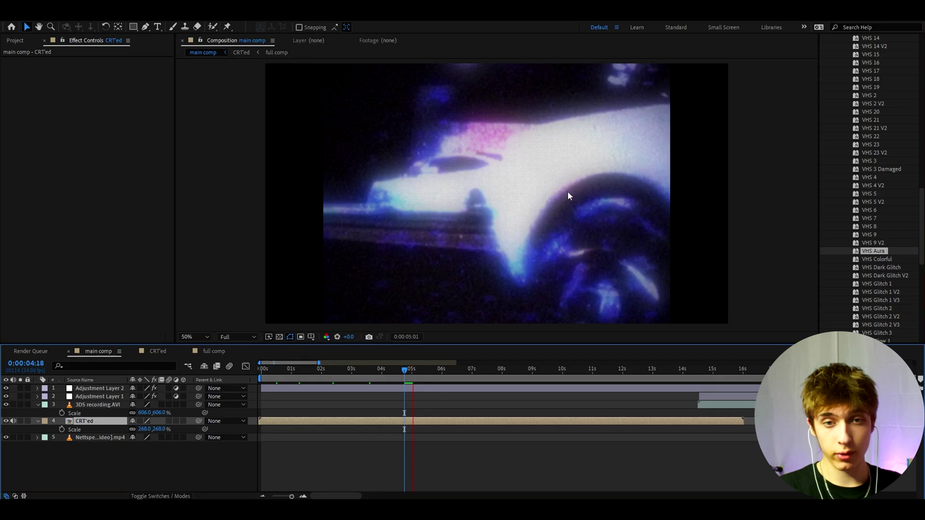
key("space")
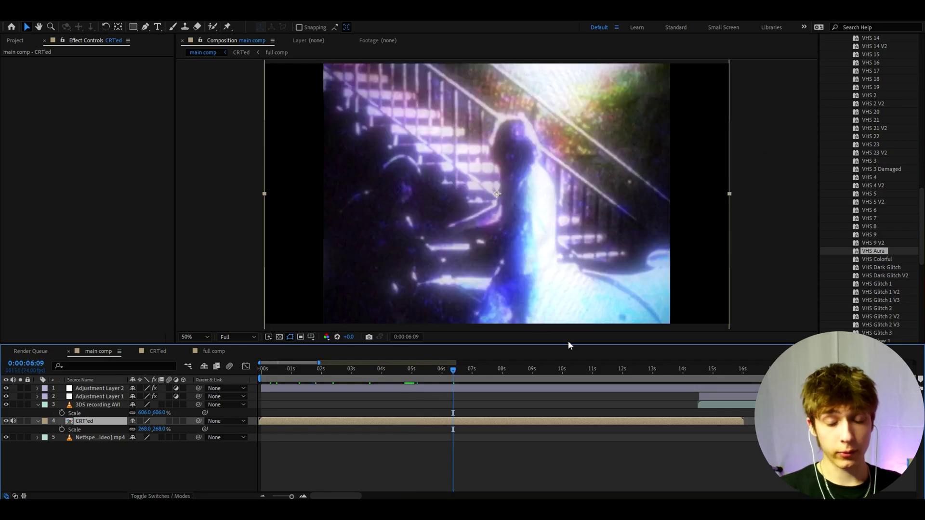
left_click(464, 453)
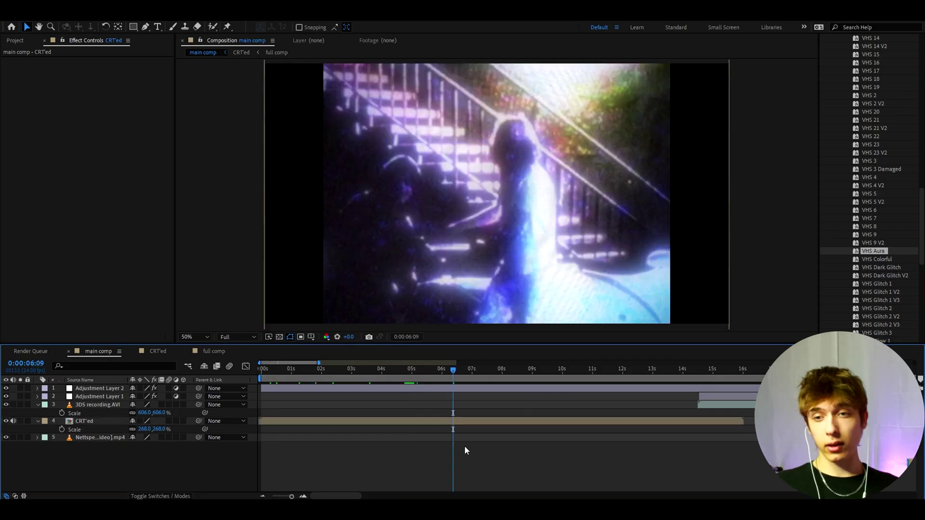